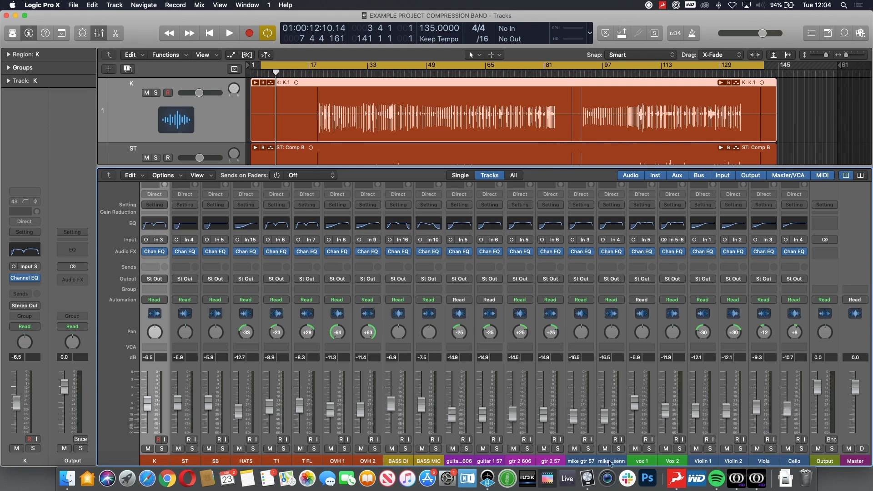
- Mute the guitar, vocal and string channels from guita..606 through Cello in the mixer
click(460, 461)
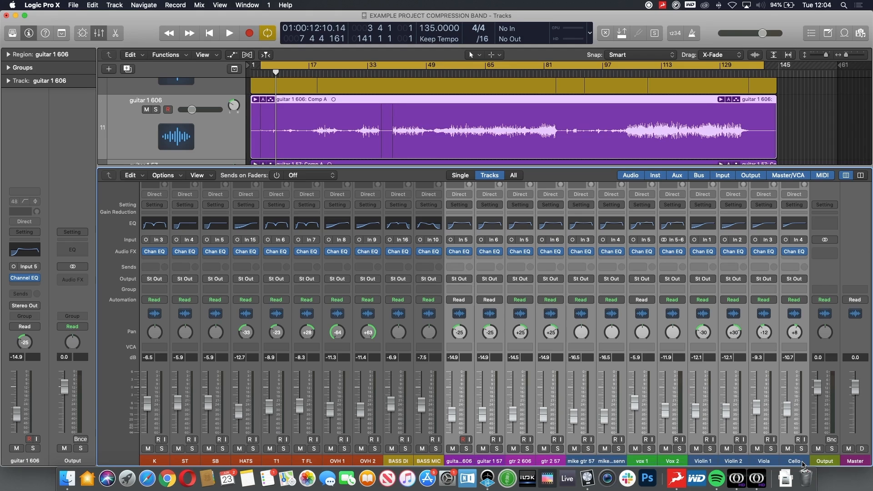
click(757, 449)
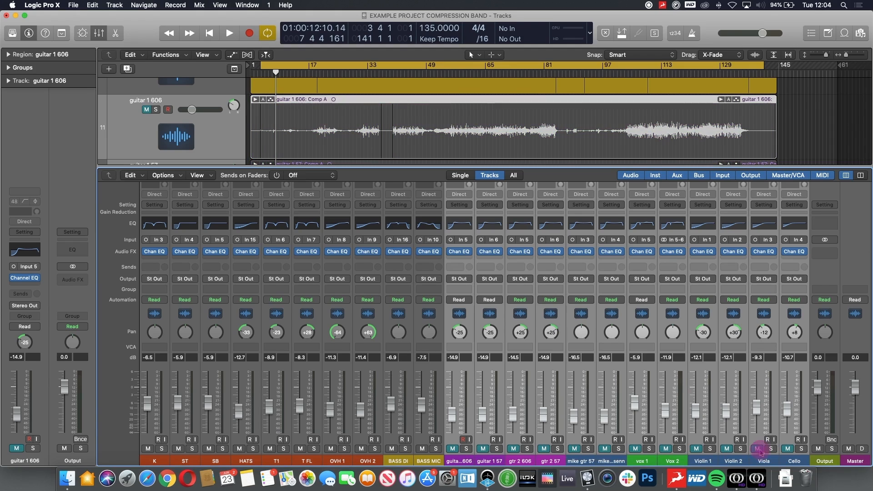
- Select the K channel, start playback, and insert a Compressor plugin in its audio effects slot
click(155, 462)
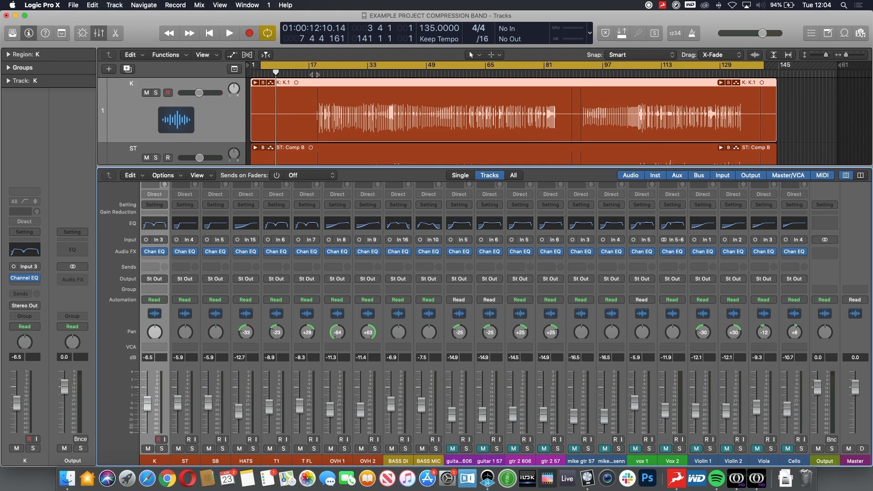
key(space)
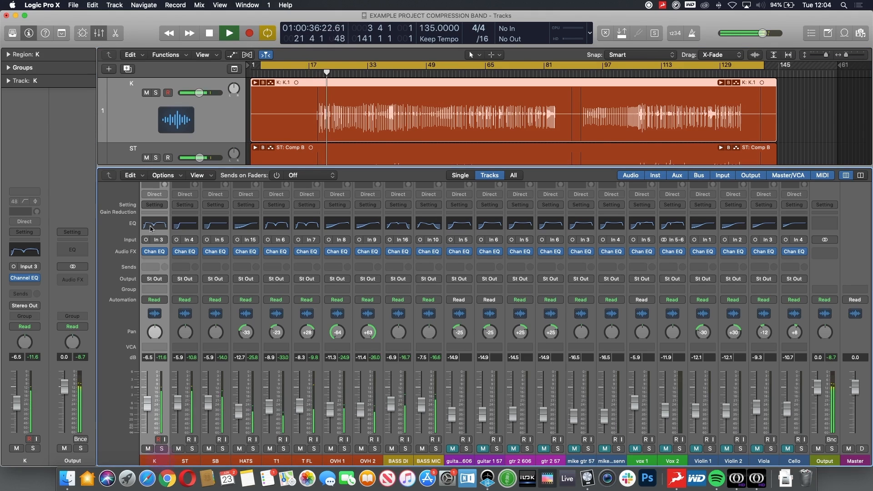
click(157, 259)
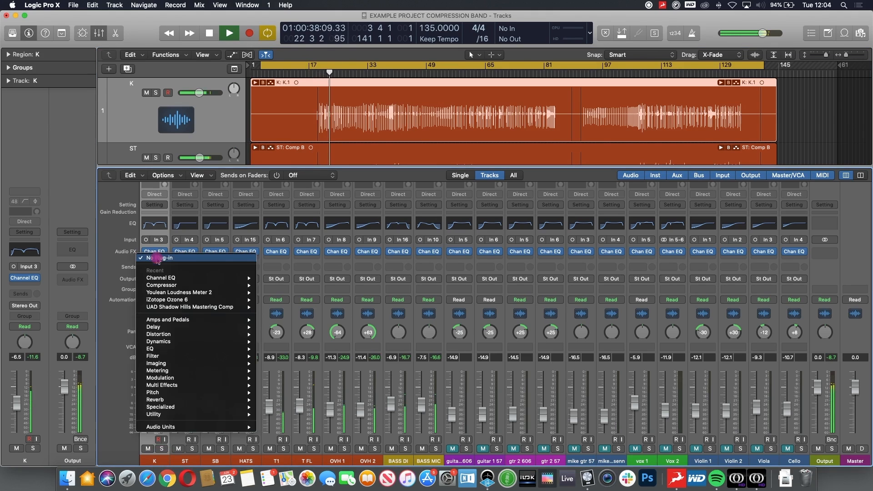
click(187, 286)
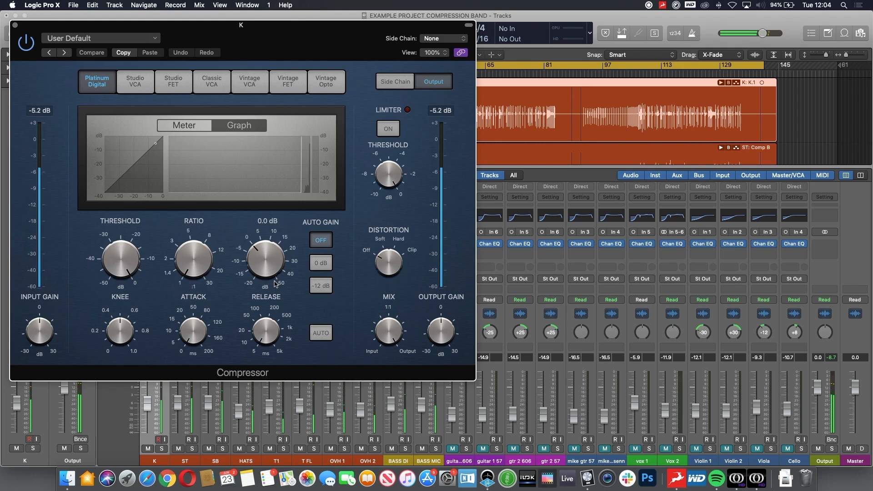
- Move the compressor window aside, adjust the knee, and set the attack to about 18.5 ms
drag(312, 36, 472, 74)
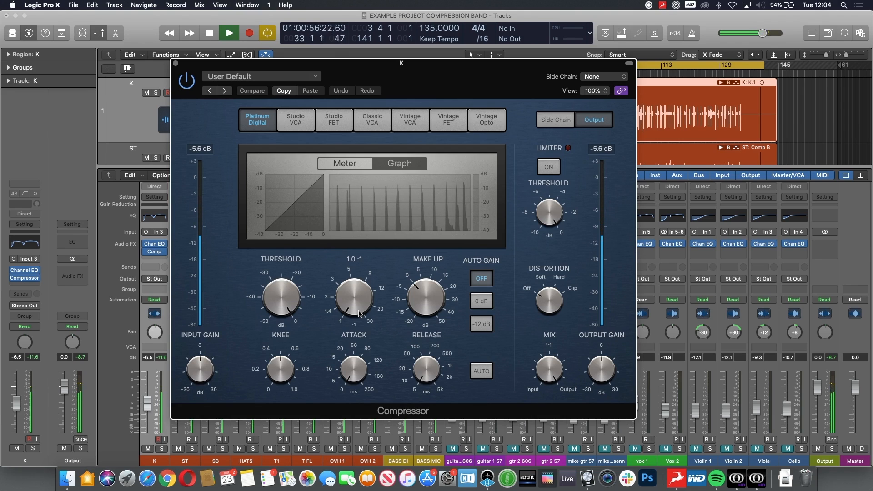
drag(283, 365, 293, 478)
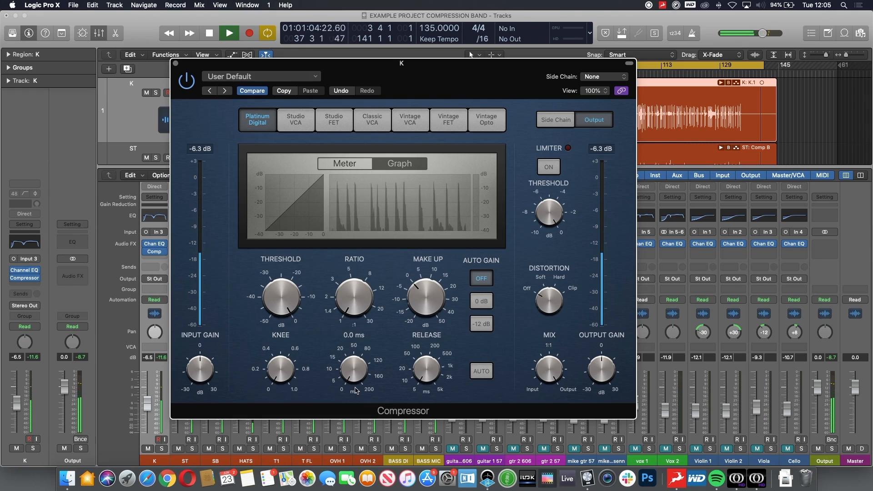
drag(355, 384, 354, 344)
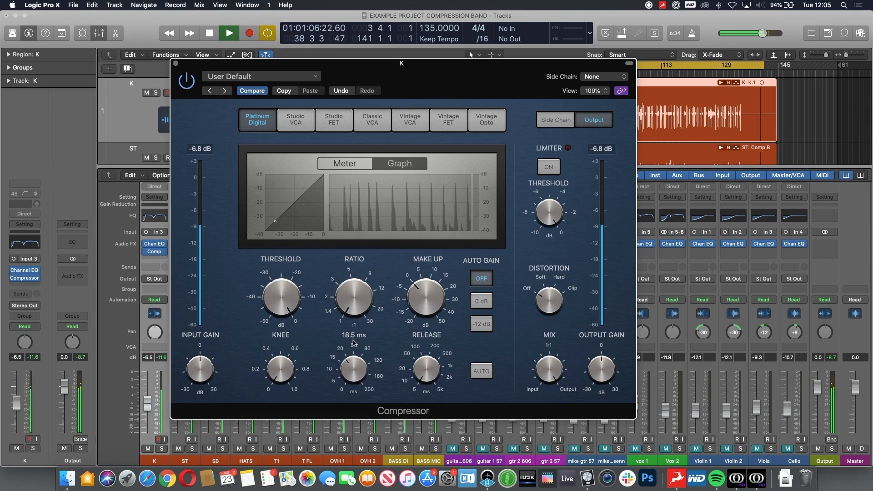
- Lower the kick compressor's threshold, set the ratio to 4.1:1 and the make-up gain to 2.0 dB
drag(272, 280, 282, 332)
drag(352, 296, 354, 260)
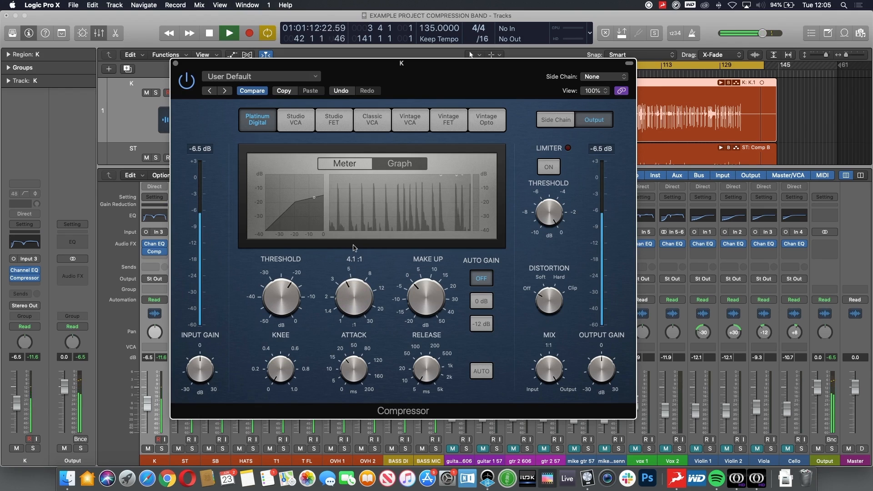
drag(285, 294, 285, 317)
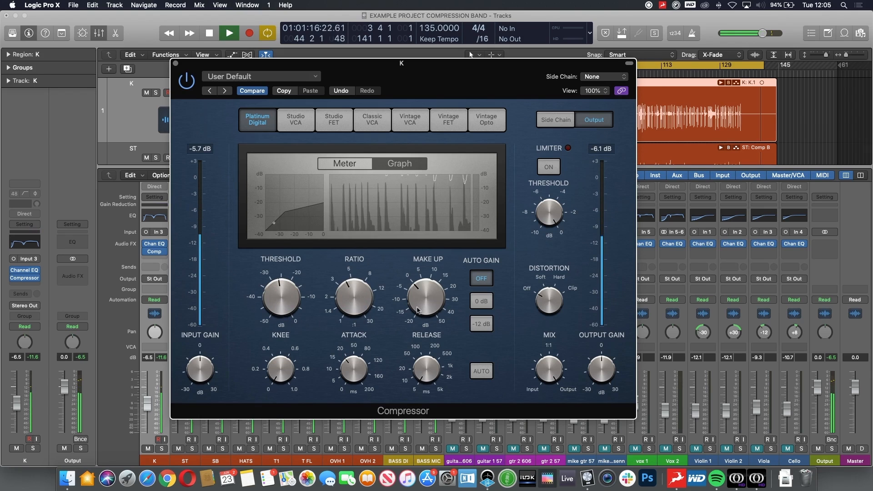
click(434, 302)
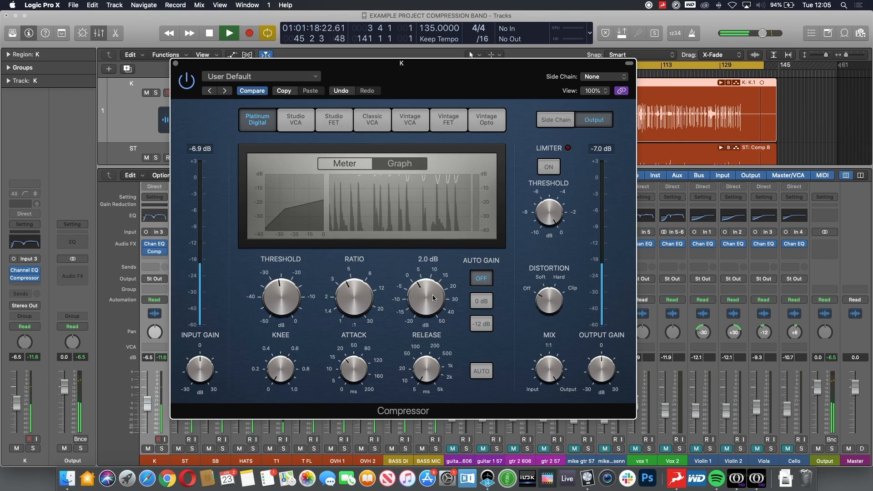
- Compare the kick with the compressor bypassed and active, nudging threshold and make-up gain in between
click(186, 81)
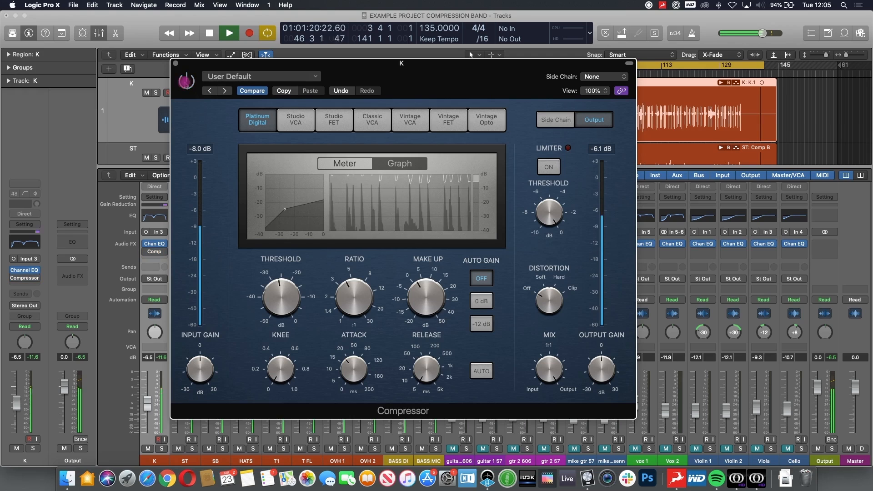
click(186, 81)
click(281, 296)
drag(429, 296, 432, 293)
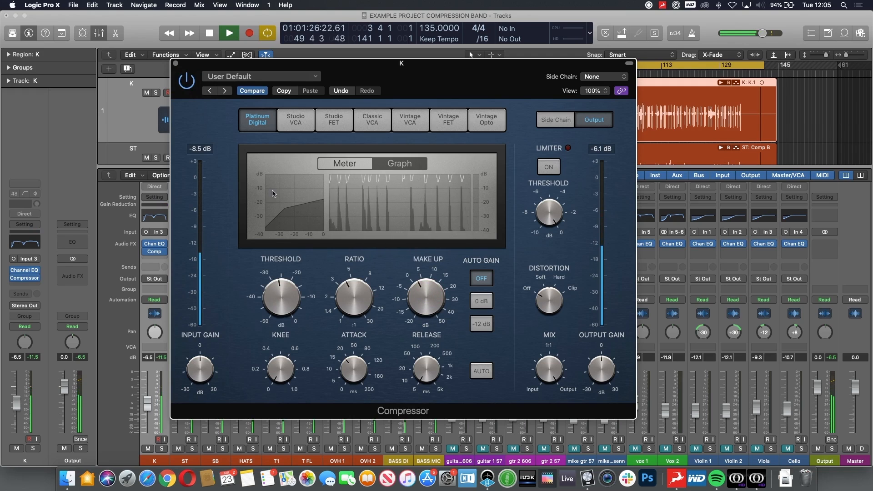
click(185, 82)
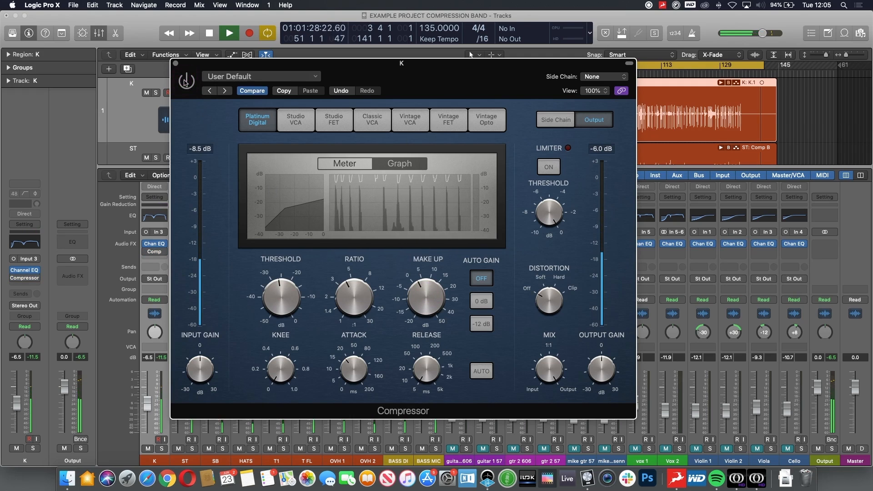
click(185, 83)
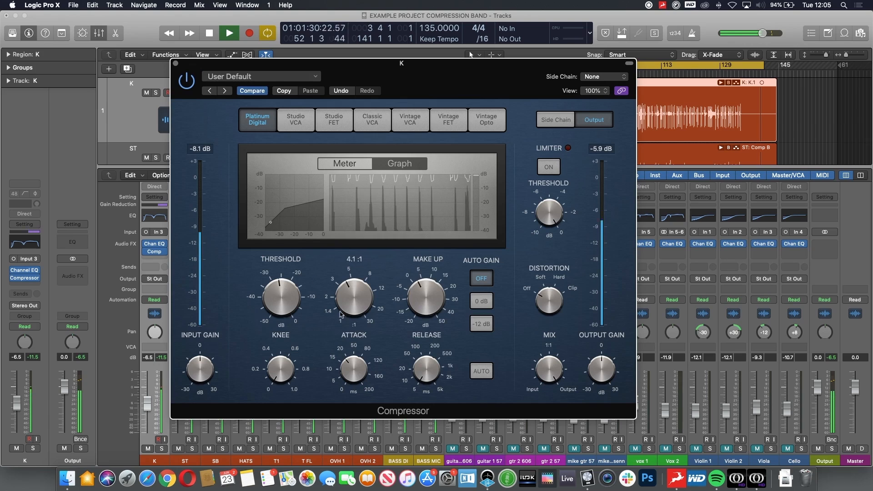
- Fine-tune the kick's attack, fader and ratio, and set the threshold to about -27.0 dB
click(349, 364)
drag(150, 408, 151, 404)
click(348, 299)
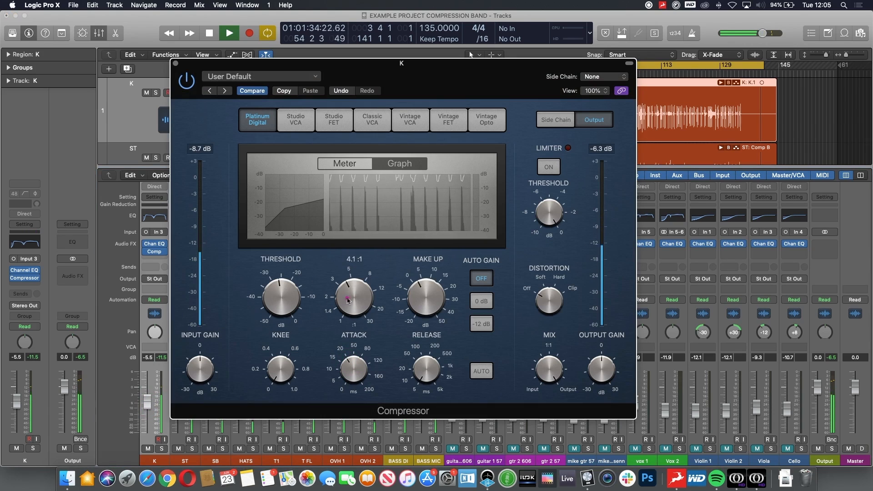
click(286, 298)
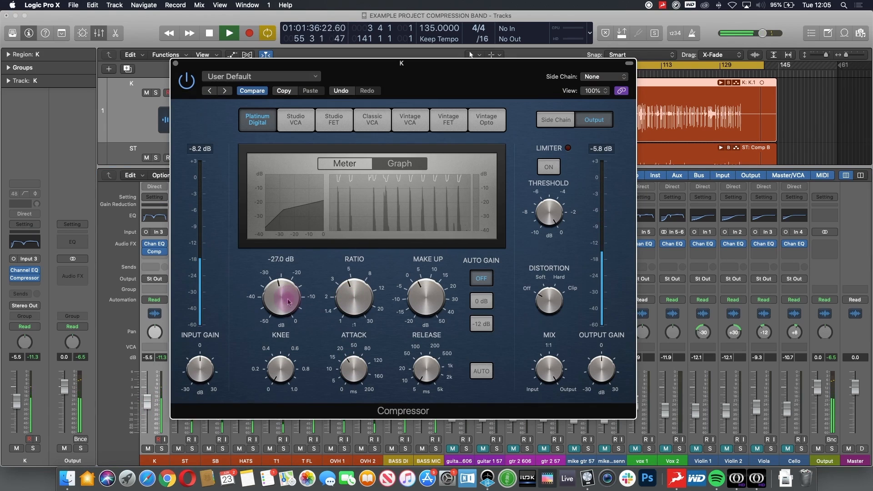
drag(287, 298, 289, 301)
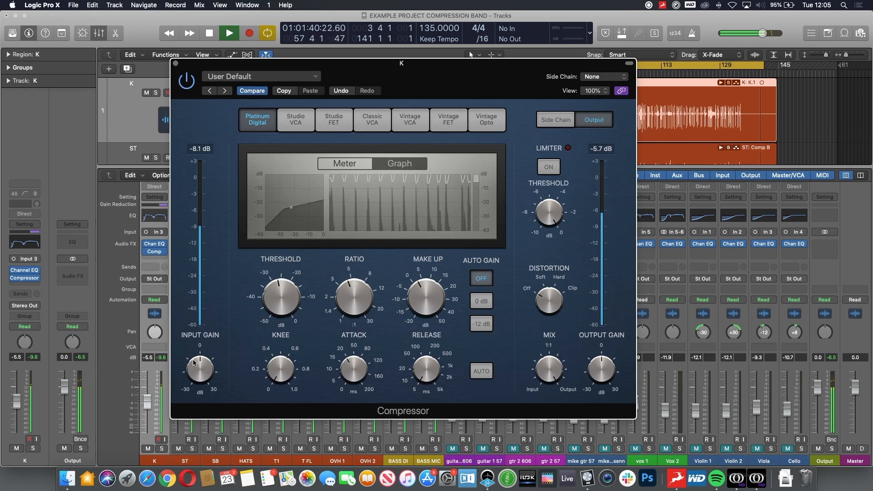
- Move to the ST channel, add a Compressor to it and open the plugin window
key(Down)
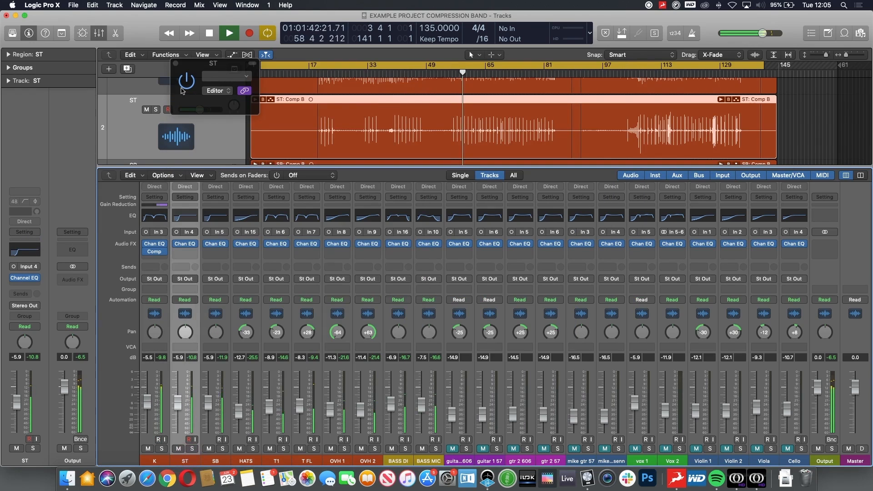
click(189, 206)
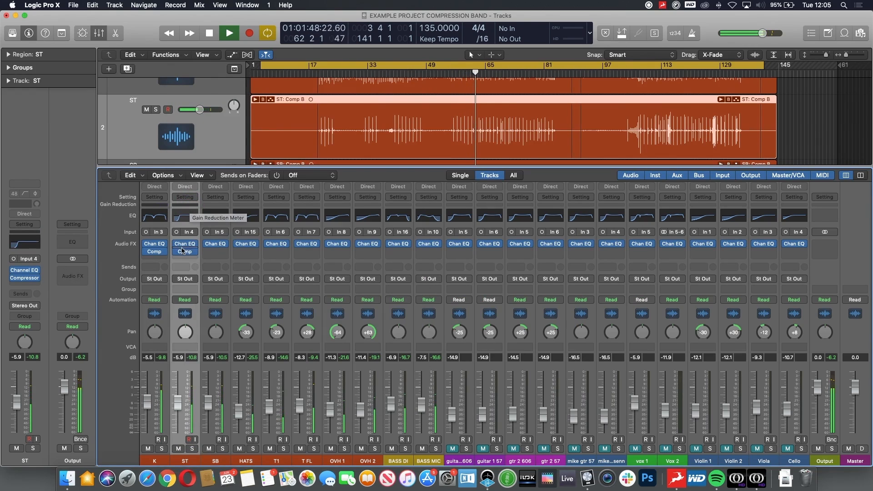
mouse_move(183, 251)
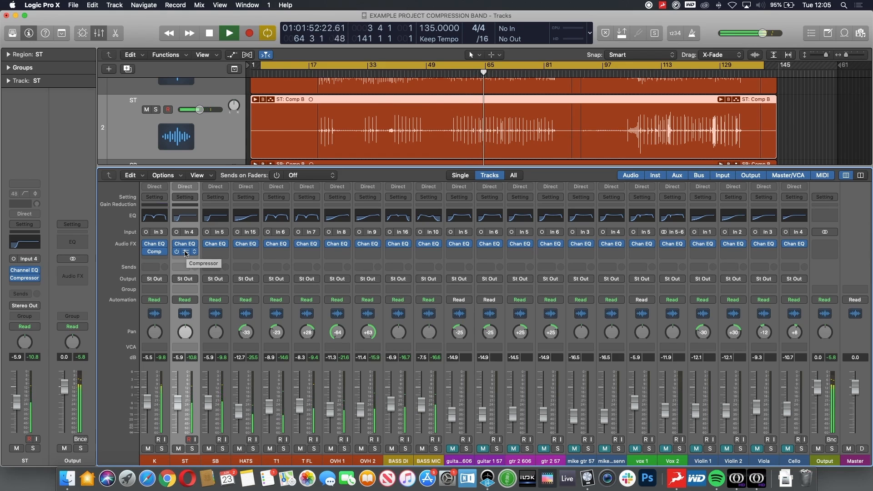
click(185, 252)
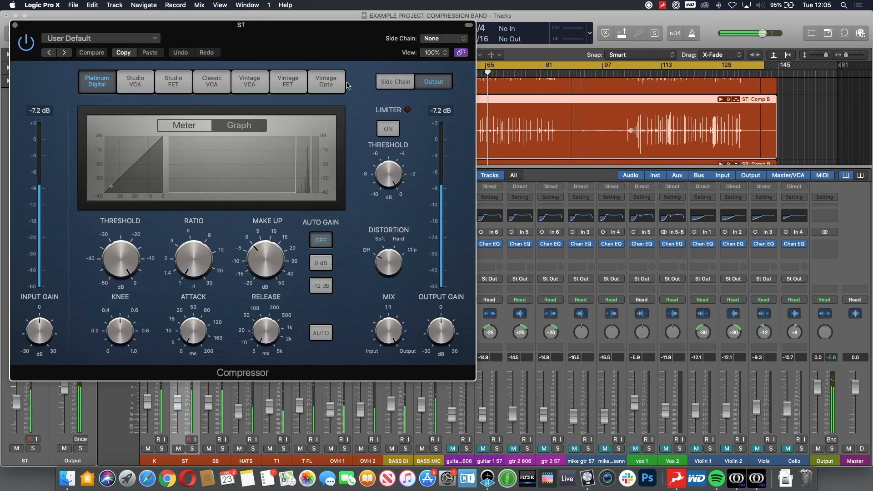
- Reposition the ST compressor window, lower the threshold, raise the ratio and set the knee to 0.5
drag(85, 63, 269, 85)
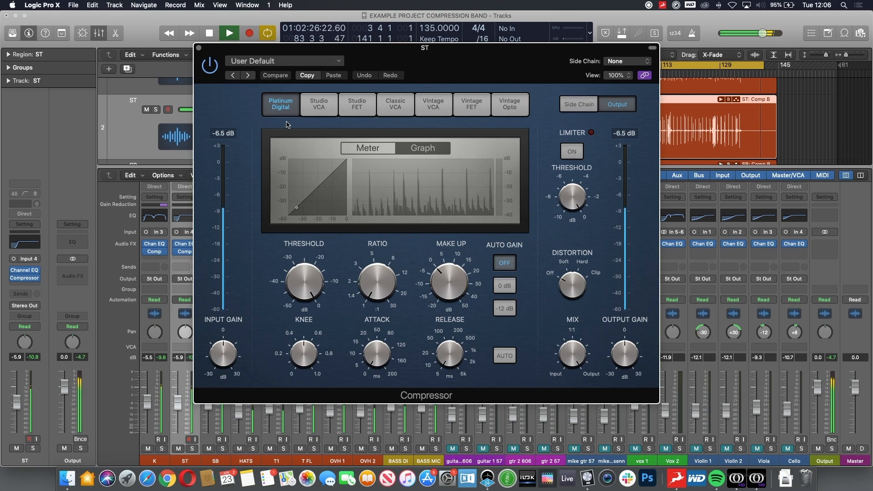
drag(293, 278, 312, 338)
drag(376, 279, 374, 233)
drag(305, 283, 307, 292)
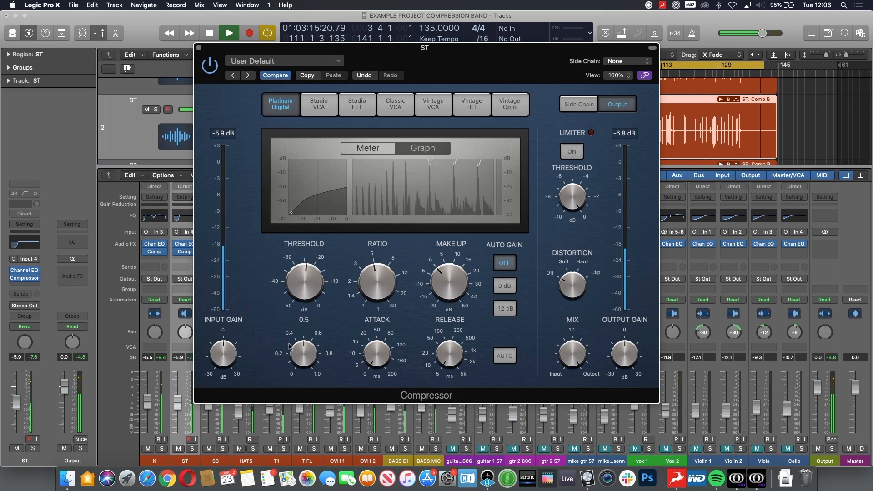
- Set the ST compressor's knee to 0.2 and adjust attack, ratio, threshold and make-up gain
drag(308, 350, 312, 371)
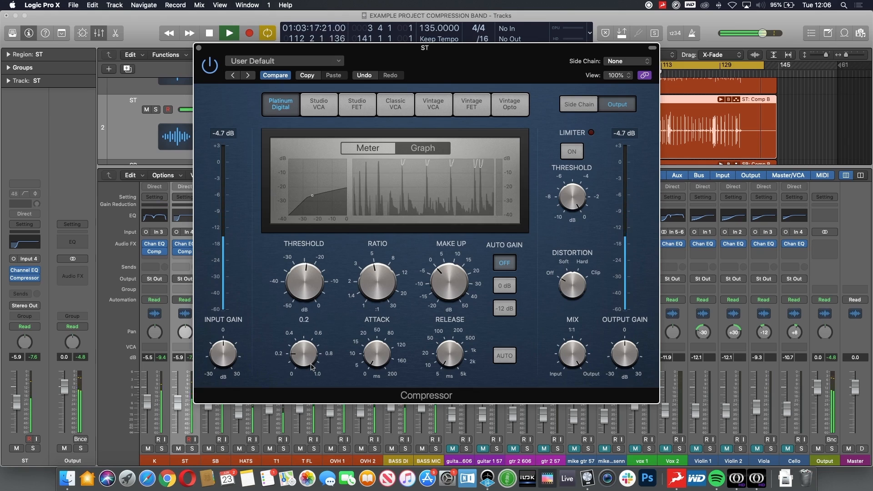
drag(377, 352, 378, 357)
drag(378, 278, 377, 278)
drag(301, 286, 300, 299)
drag(453, 283, 453, 280)
- Compare the ST compressor bypassed and active, raise the make-up gain slightly, and close the window
click(208, 64)
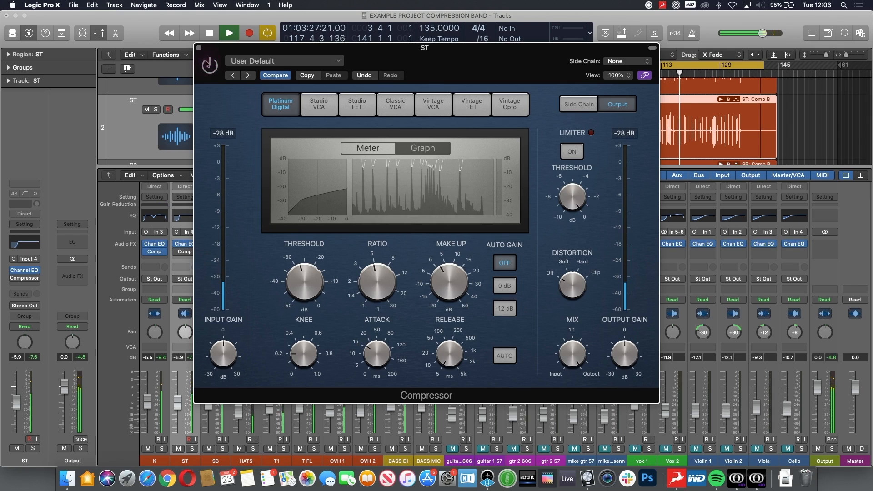
click(208, 64)
drag(456, 271, 456, 267)
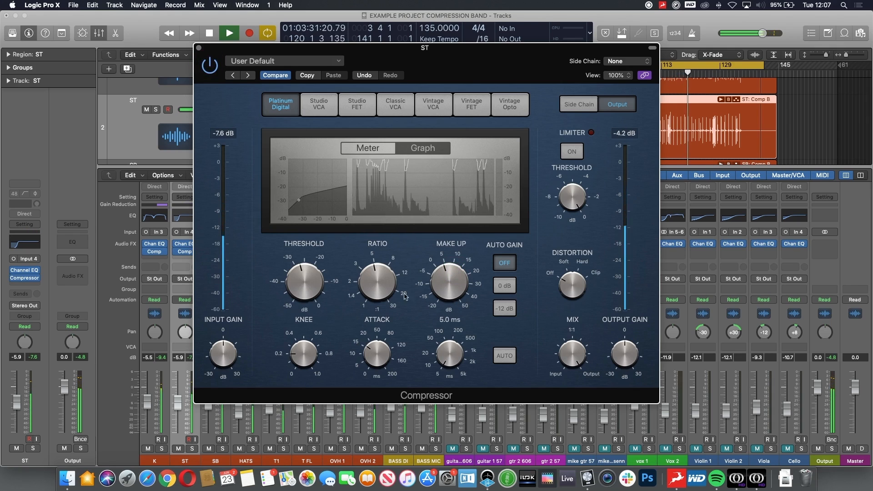
click(198, 48)
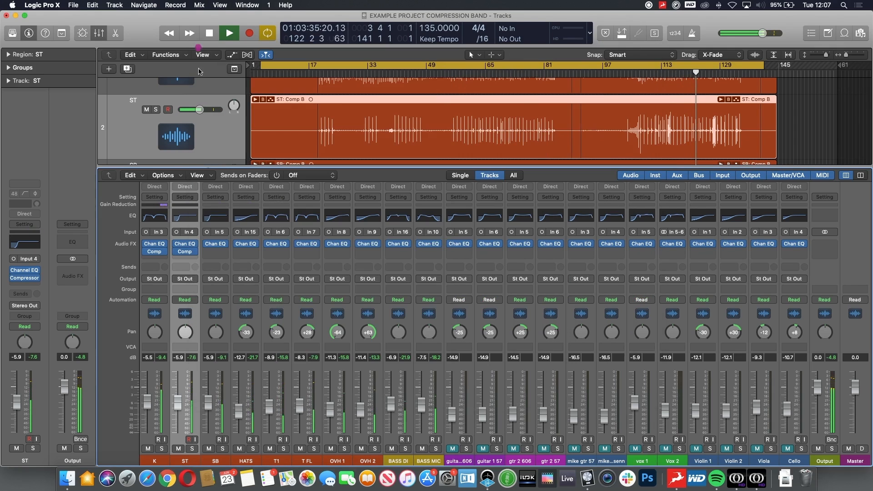
- Add a Compressor to the SB channel and paste the copied ST compressor settings into it
click(203, 253)
click(245, 275)
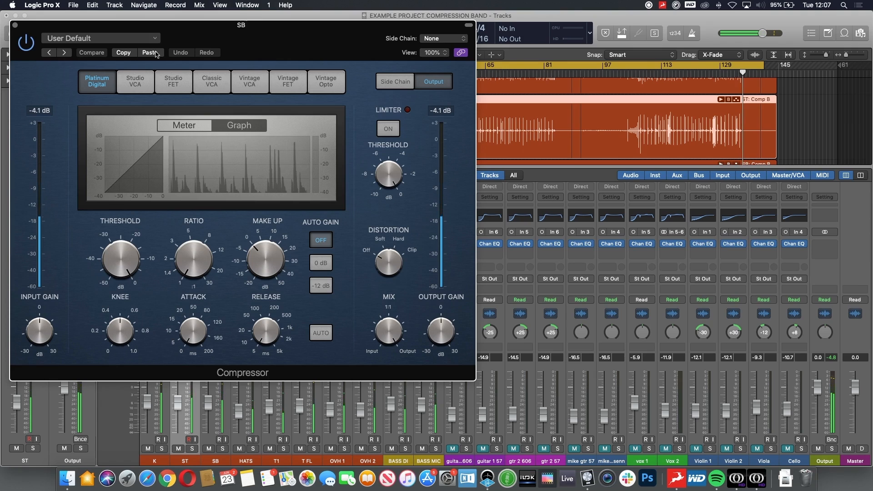
click(156, 53)
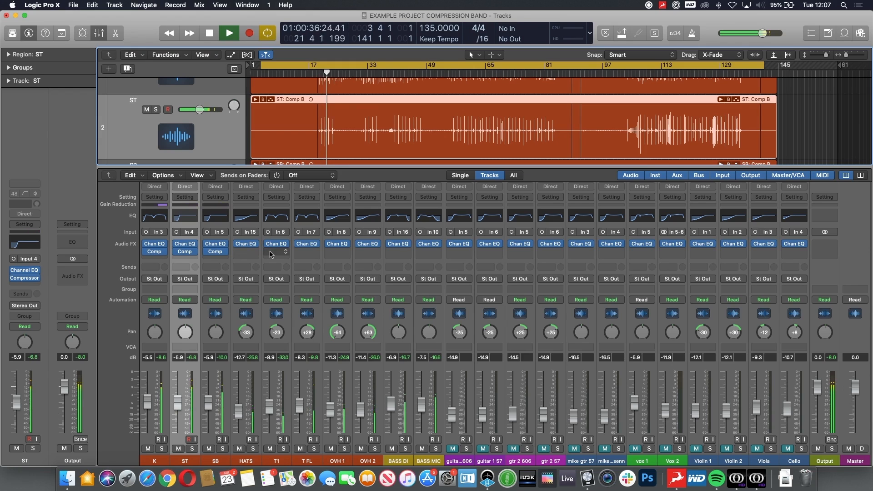
- Insert a mono Compressor on the T1 channel and move its plugin window aside
click(270, 255)
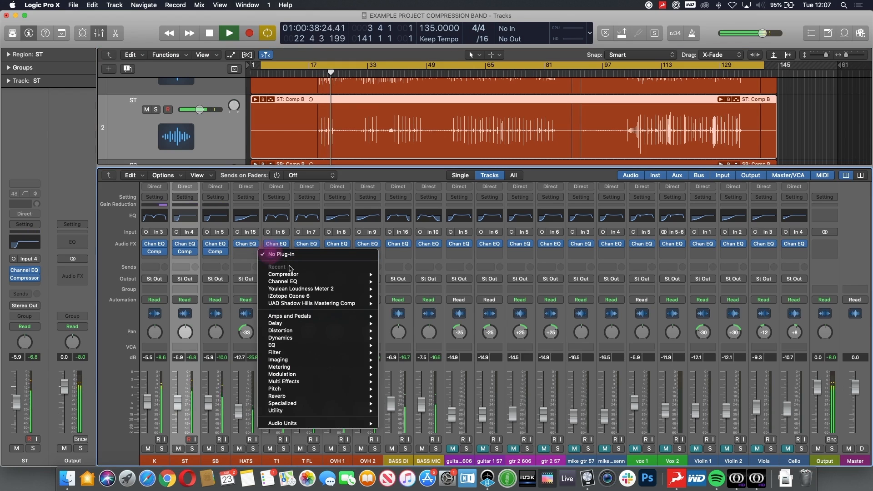
mouse_move(321, 275)
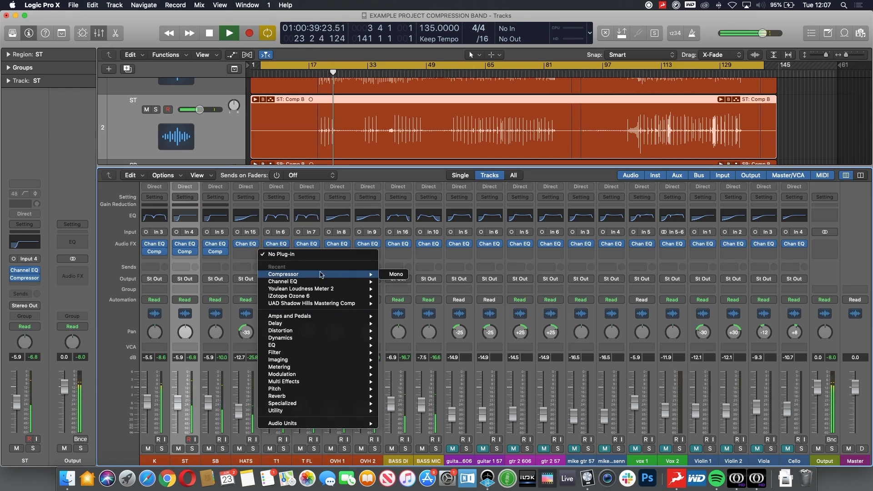
click(392, 274)
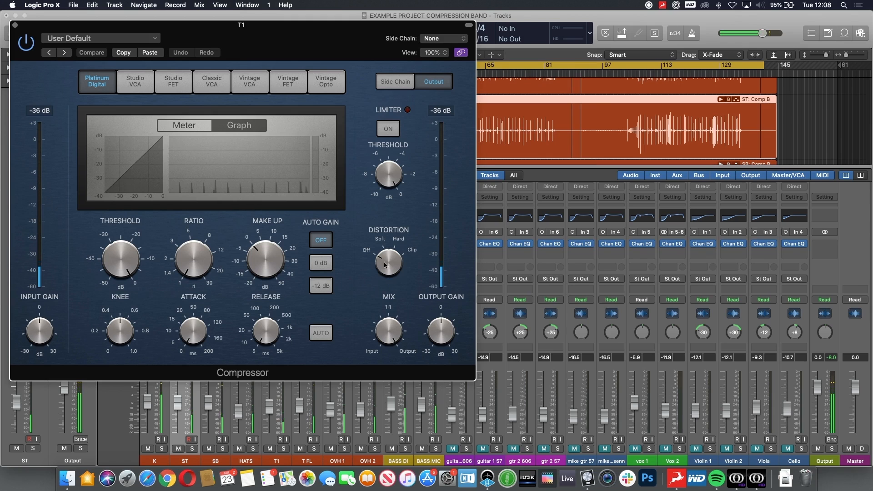
drag(283, 45, 730, 129)
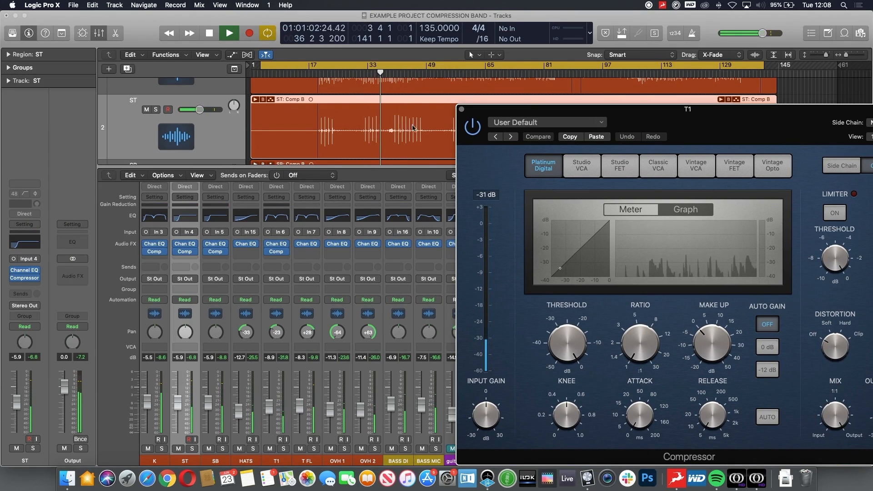
- Set the T1 compressor's threshold to -22.0 dB and its ratio to 2.7:1
drag(572, 112, 557, 114)
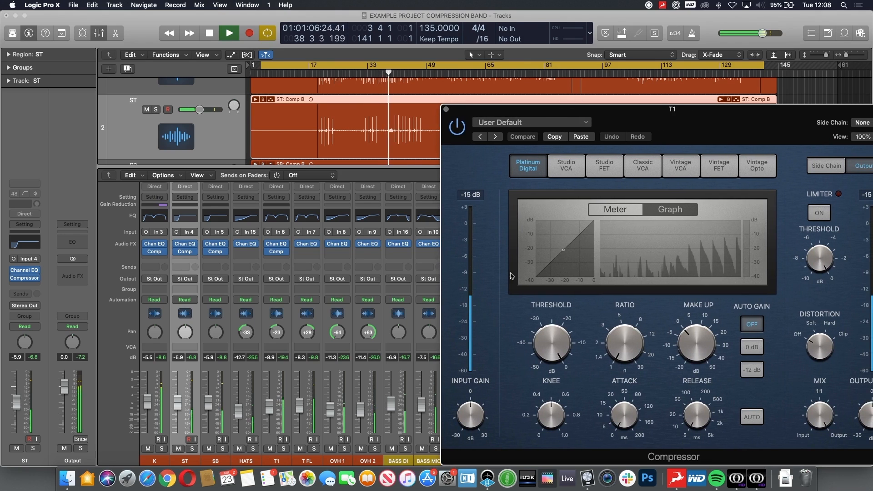
drag(566, 326, 556, 340)
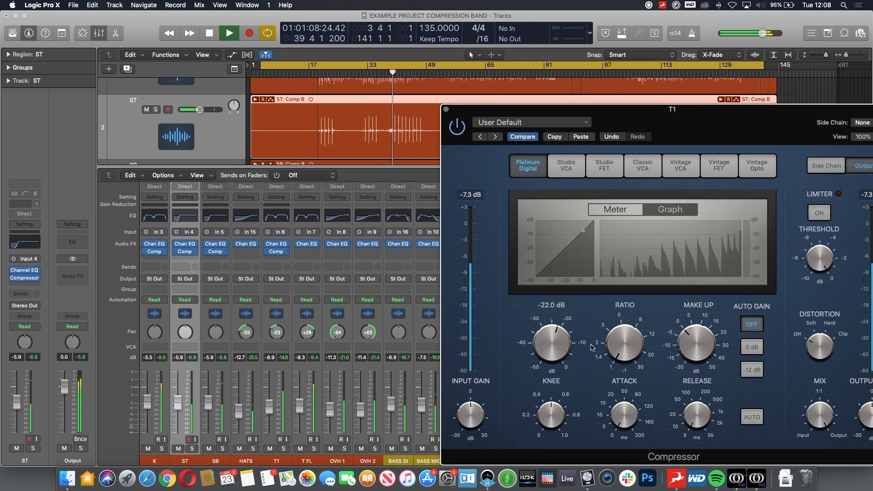
drag(627, 321, 627, 313)
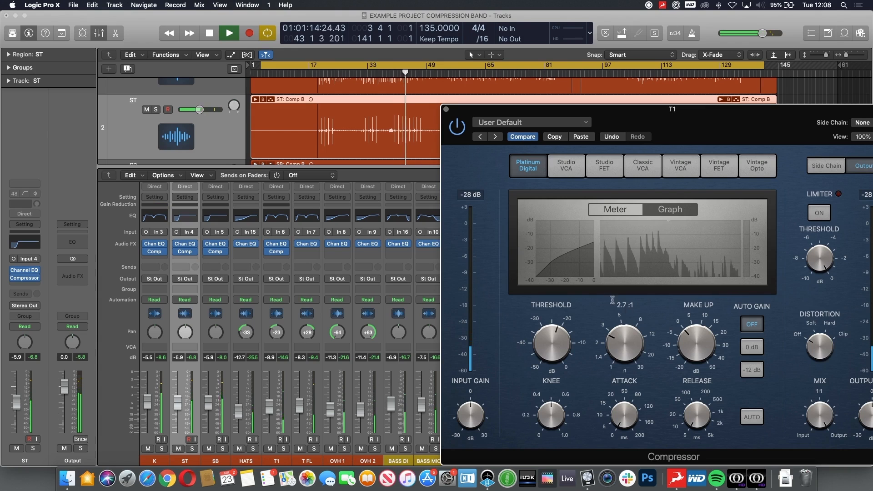
scroll(368, 136, down, 5)
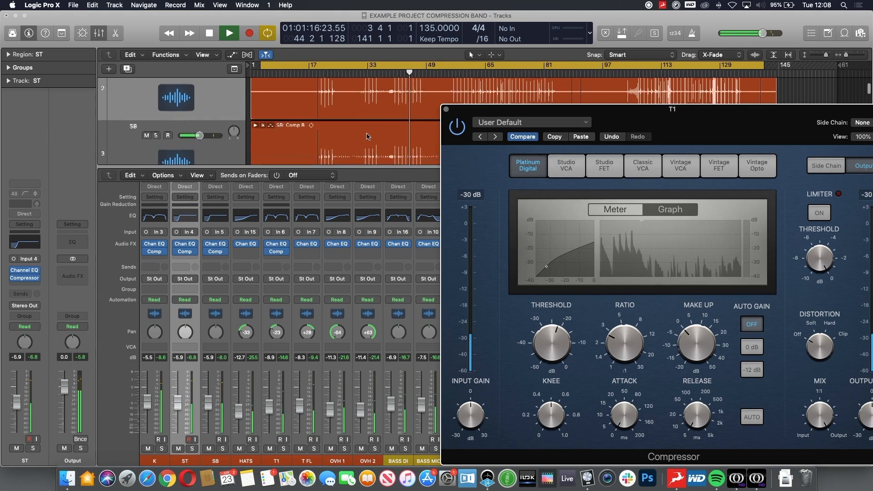
scroll(371, 118, down, 3)
click(379, 71)
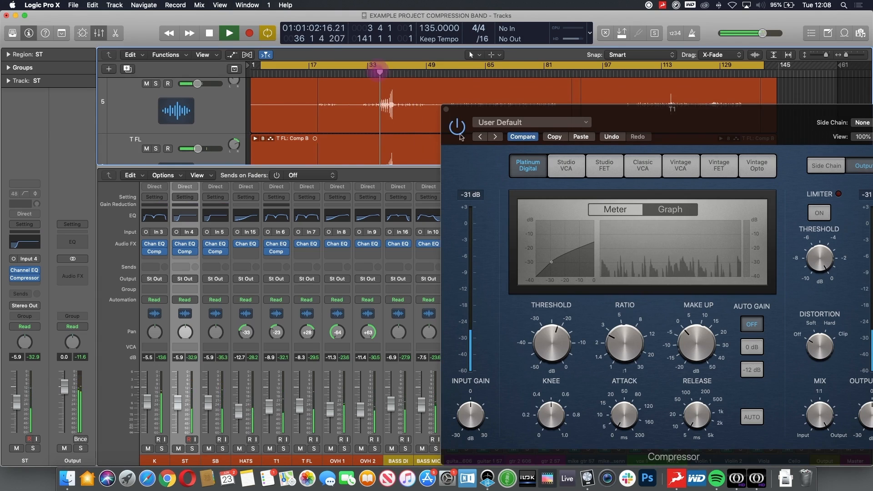
- Lower the T1 threshold to about -26.5 dB, adjust attack and release, and set the knee to 0.5
click(559, 341)
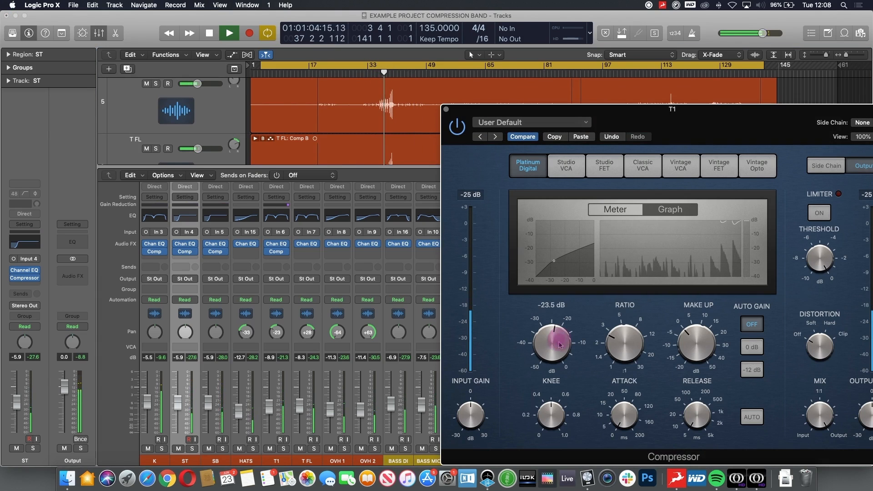
drag(635, 412, 616, 404)
drag(697, 414, 693, 386)
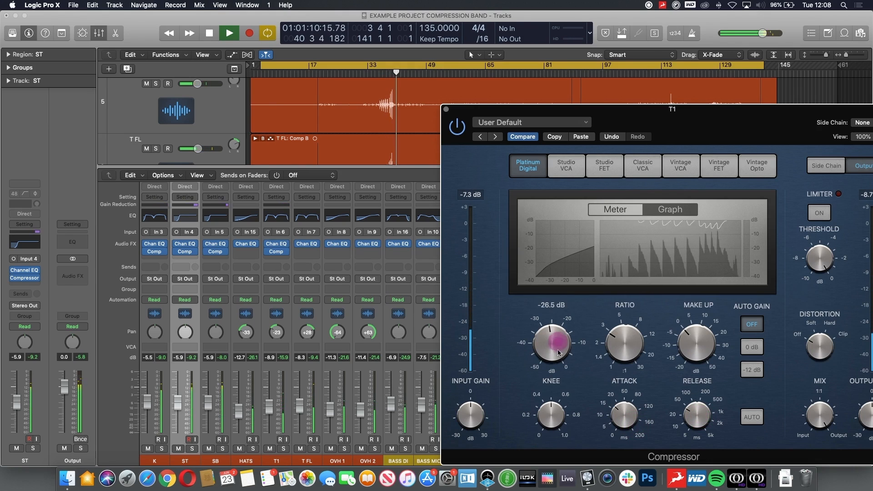
drag(623, 341, 604, 379)
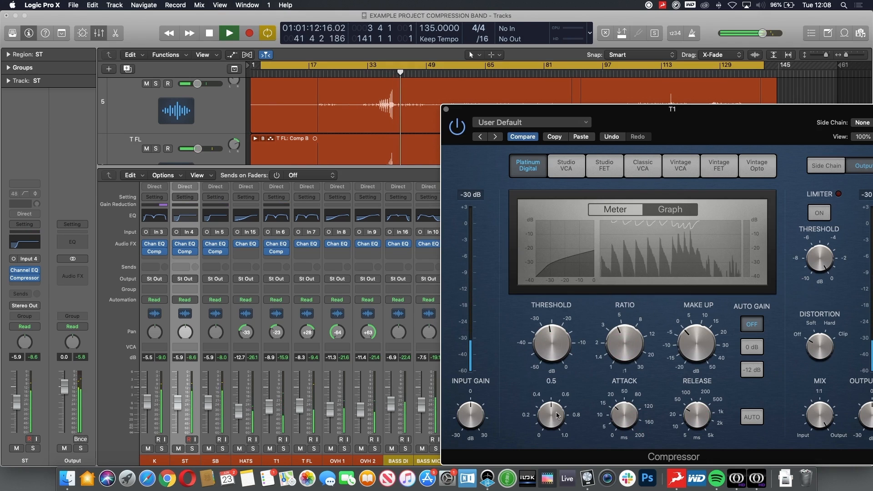
drag(574, 490, 572, 485)
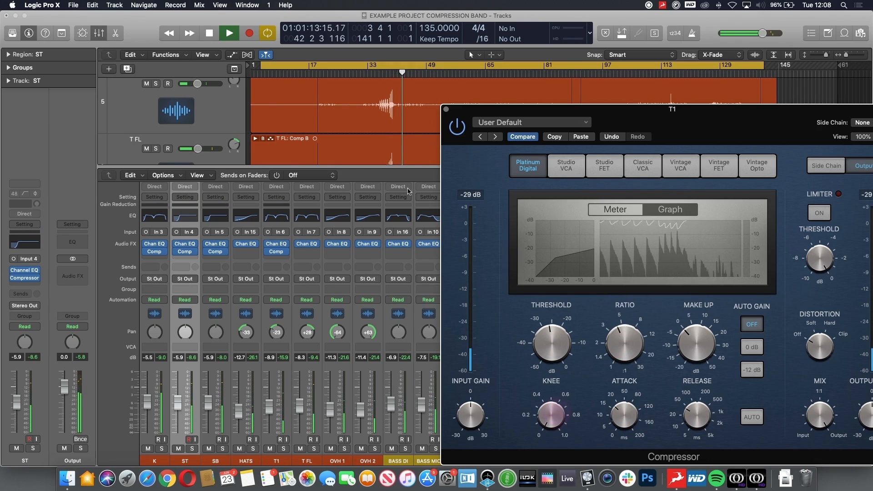
- Raise the T1 compressor's ratio to 4.2:1 and close the plugin window
click(380, 73)
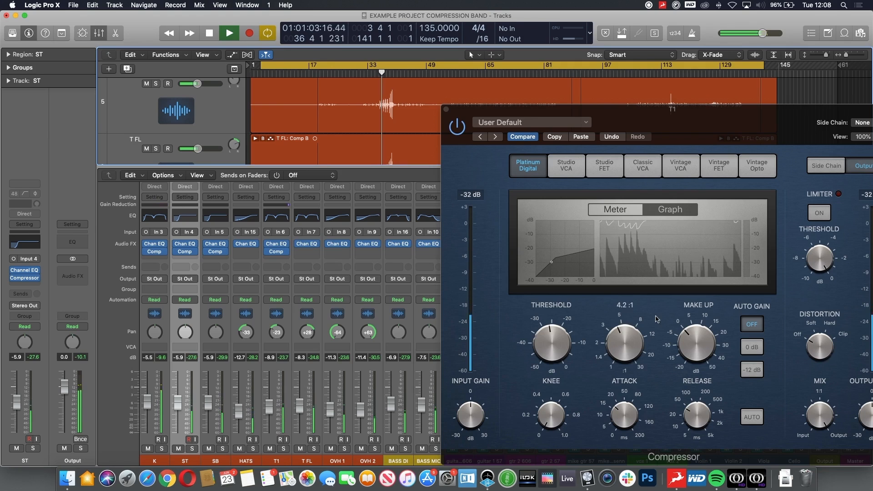
drag(701, 349, 700, 342)
drag(759, 139, 719, 119)
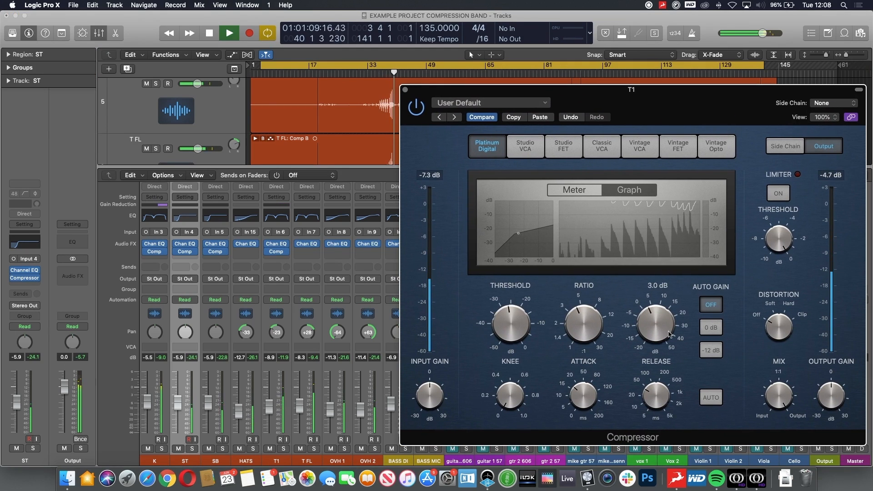
click(404, 90)
- Copy the T1 Compressor onto the T FL channel and open its plugin window
scroll(402, 122, down, 3)
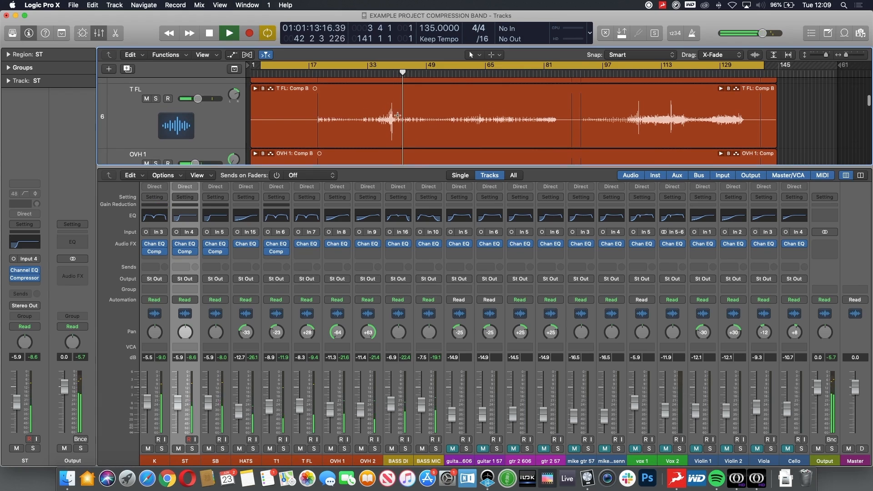
click(380, 73)
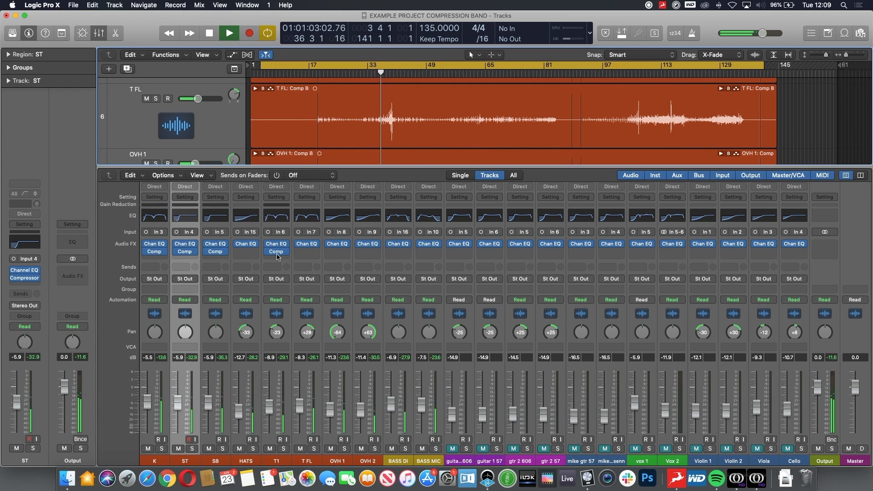
drag(278, 257, 310, 255)
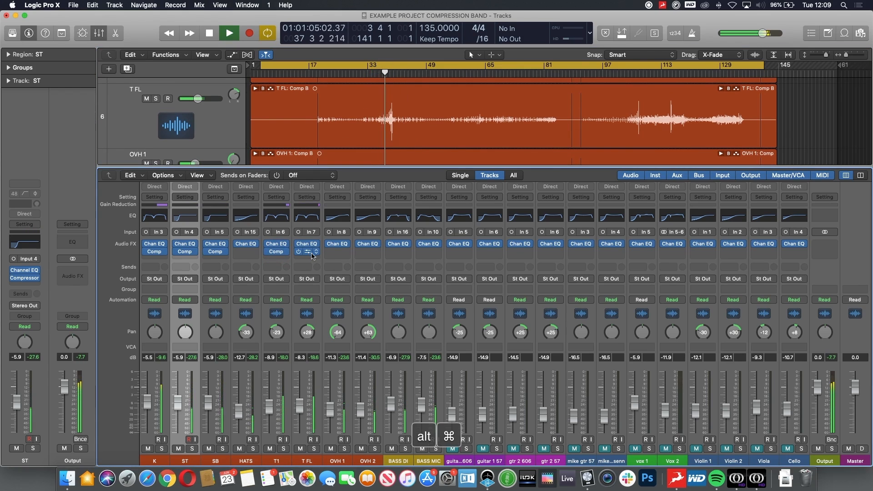
click(308, 252)
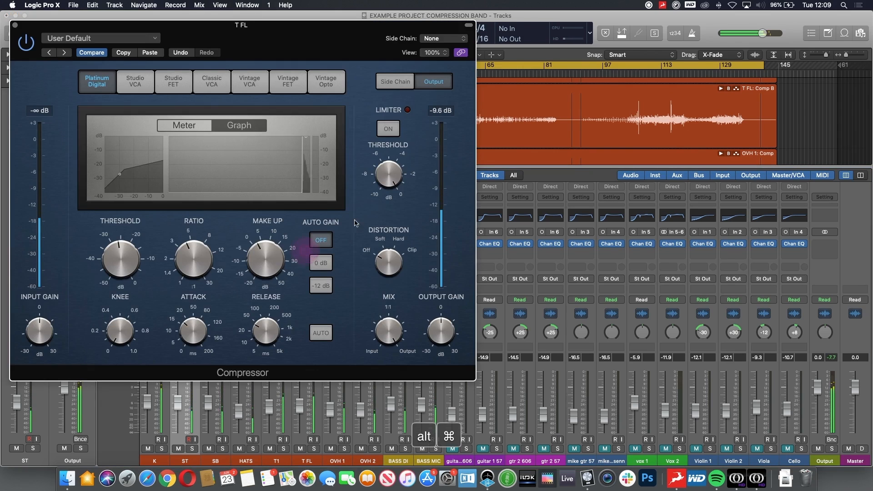
- Adjust the T FL compressor's ratio, threshold and attack to about 13.5 ms while playing the toms section
drag(191, 262, 190, 268)
drag(119, 261, 119, 275)
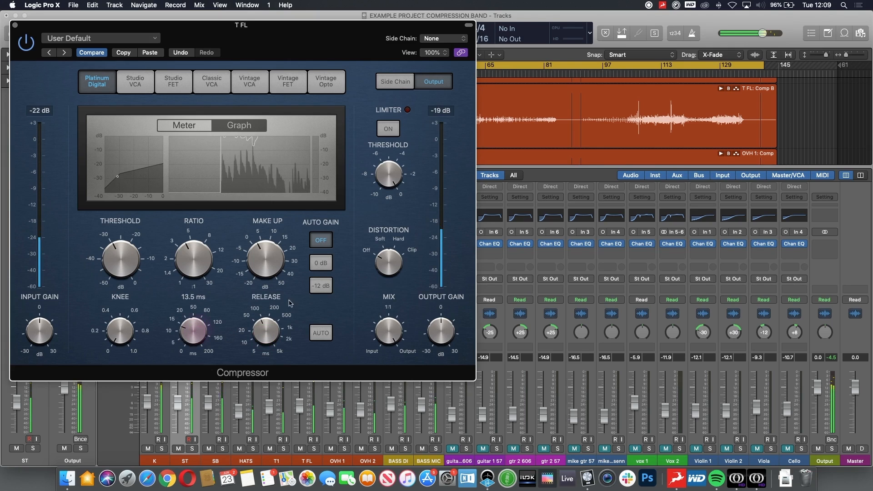
key(shift+comma)
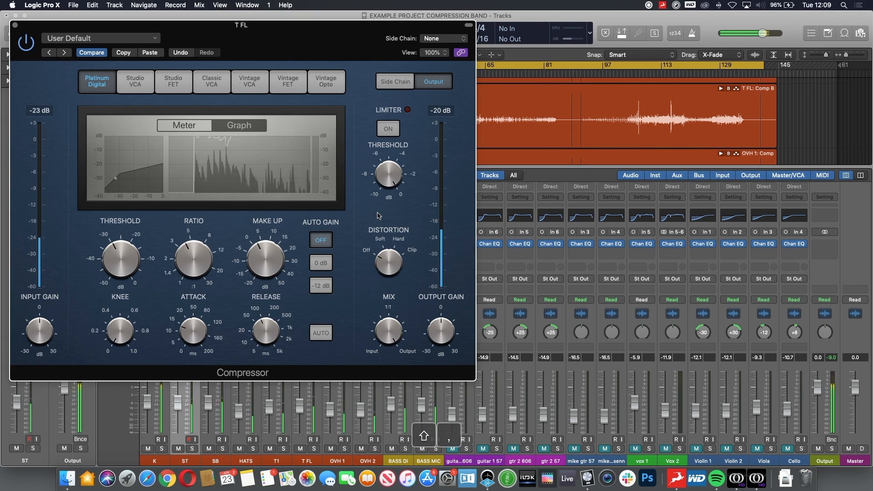
key(shift+comma)
key(shift+comma)
key(period)
key(period)
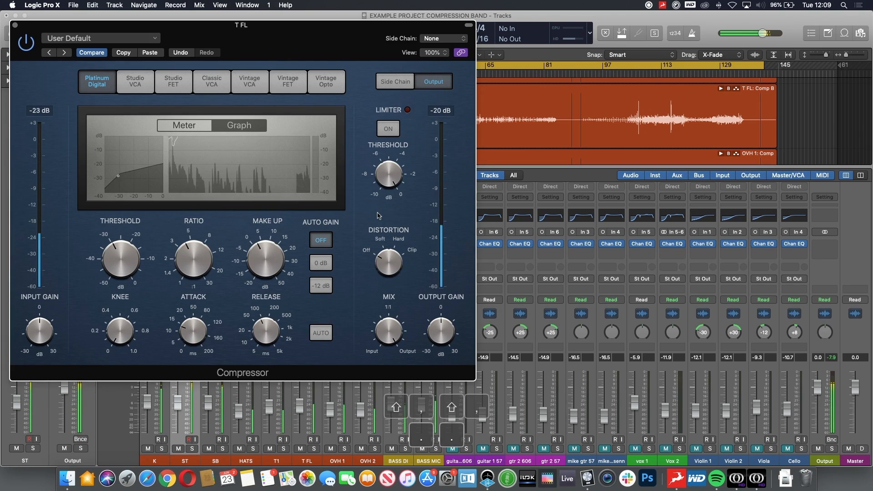
- Compare the T FL compressor bypassed and active, then close its window
click(627, 72)
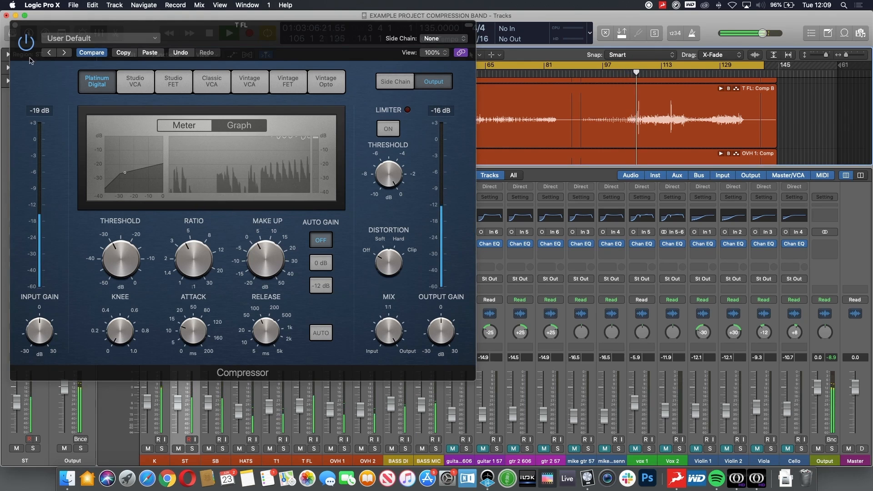
click(23, 41)
mouse_move(253, 264)
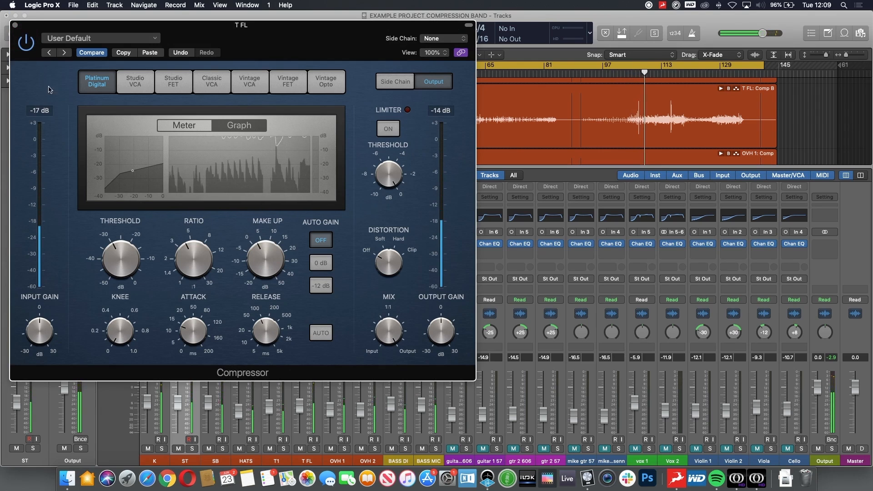
click(15, 26)
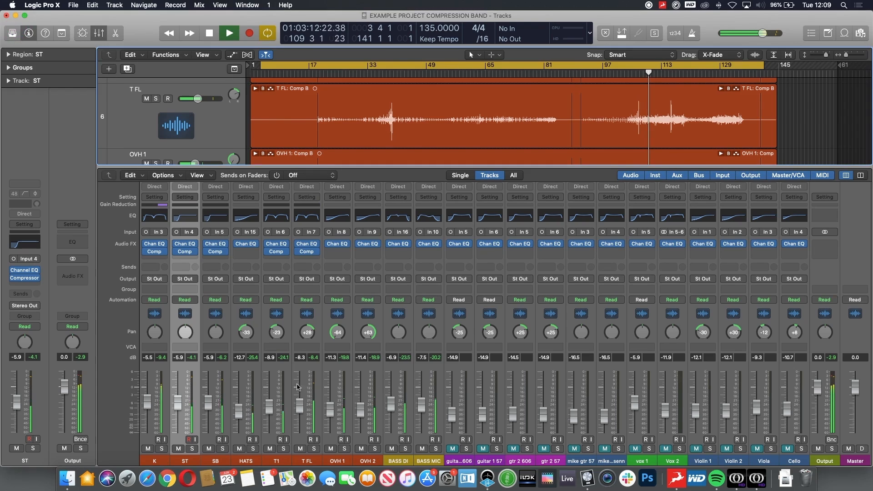
- Select both overhead channels and lower their faders, then lower the HATS fader slightly
drag(342, 463, 365, 461)
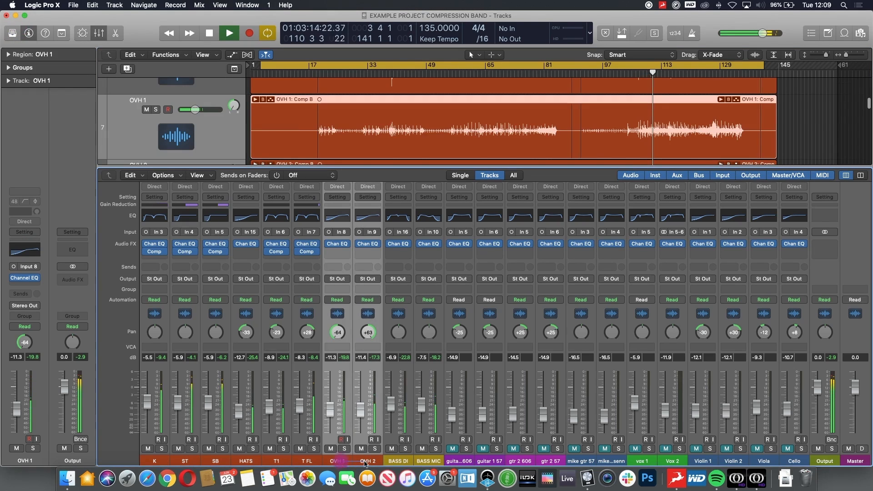
drag(360, 408, 360, 415)
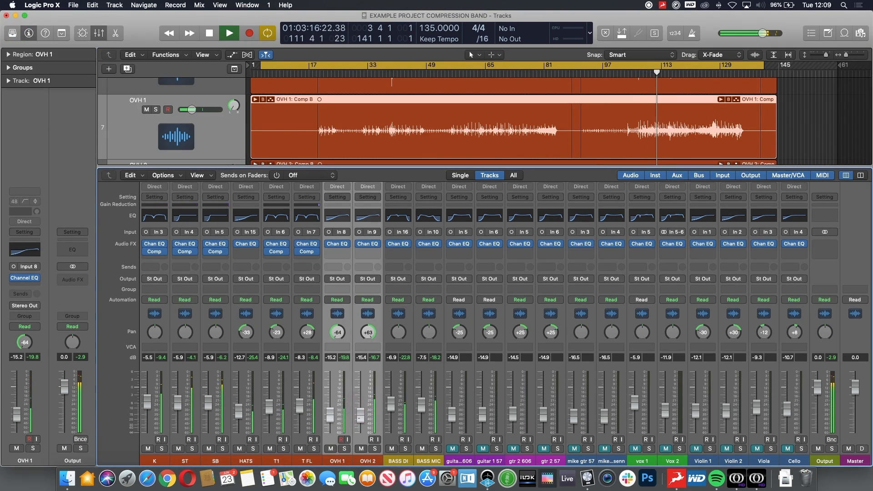
drag(239, 410, 238, 412)
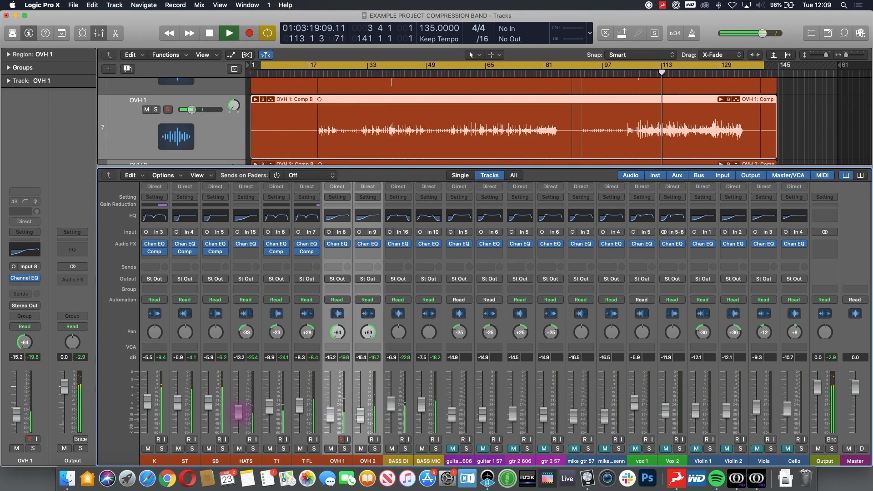
- Solo the T FL and T1 channels to listen to the toms
click(315, 449)
click(284, 450)
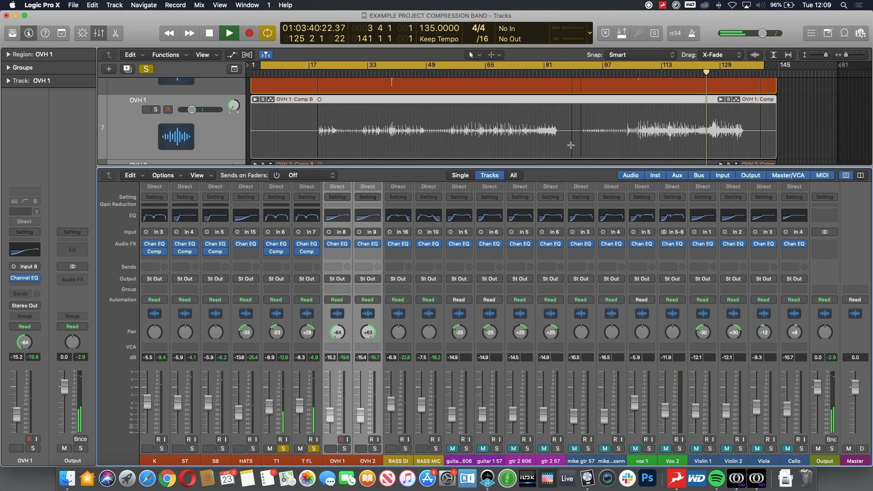
scroll(570, 145, up, 5)
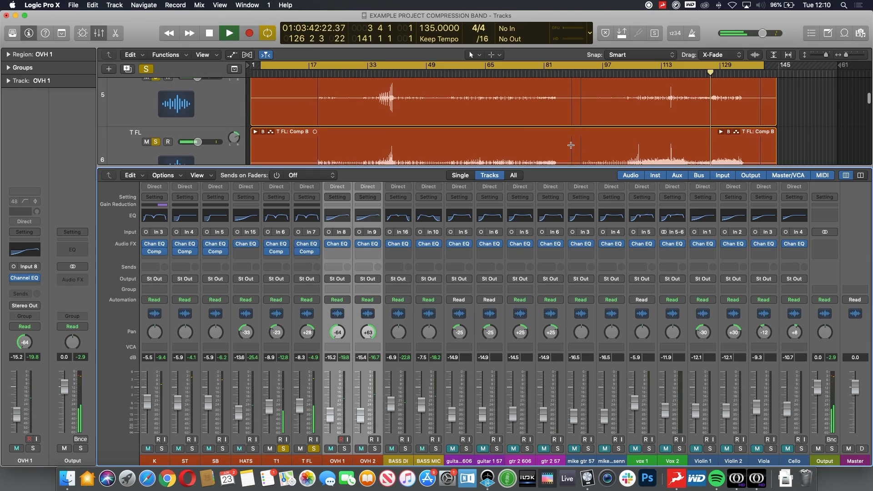
scroll(571, 145, down, 1)
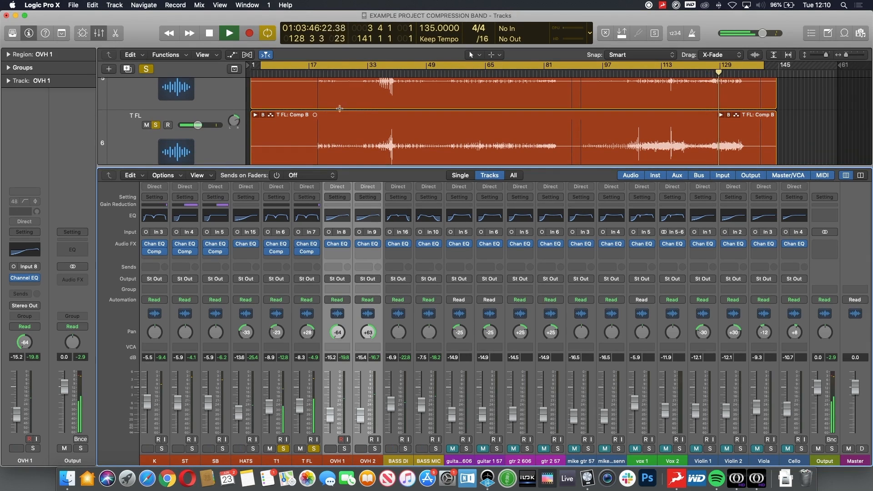
- Hide the mixer, select the T1 and T FL regions, and clear all solos
key(v)
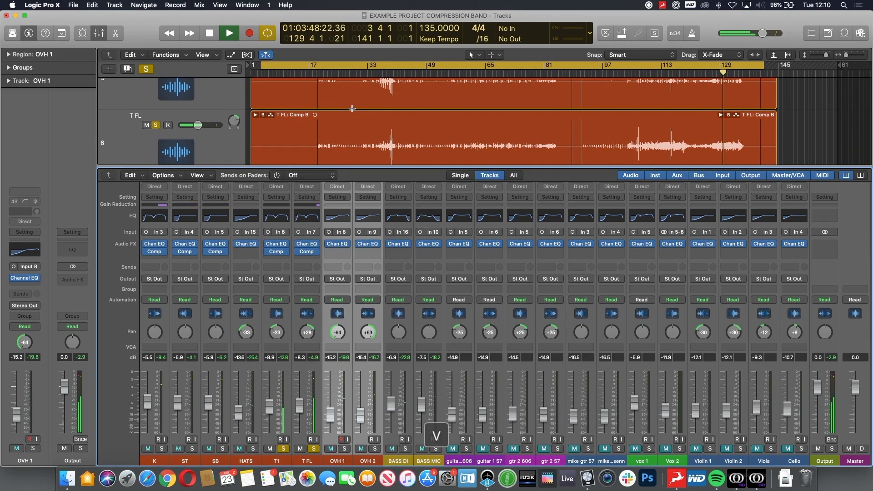
key(x)
scroll(336, 136, up, 4)
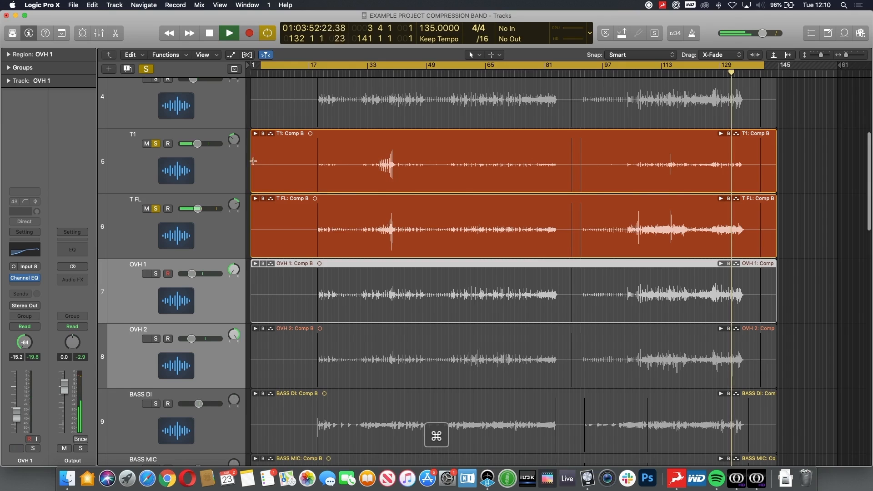
drag(251, 159, 246, 207)
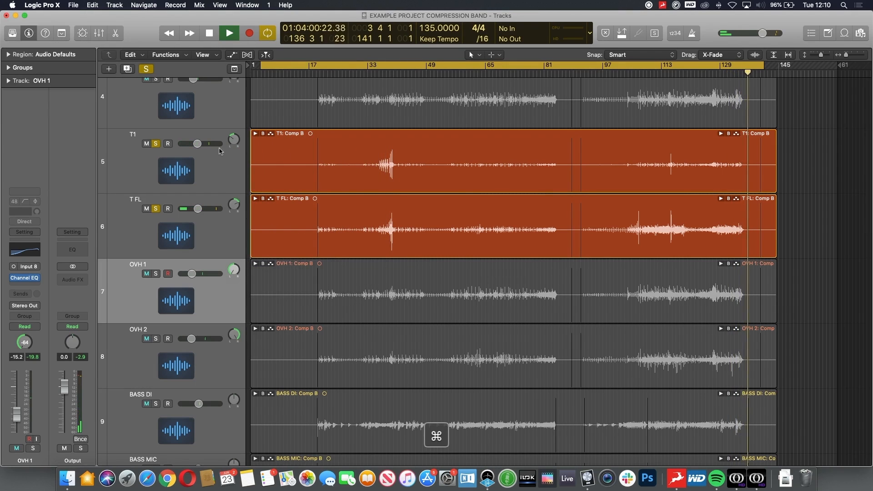
click(145, 69)
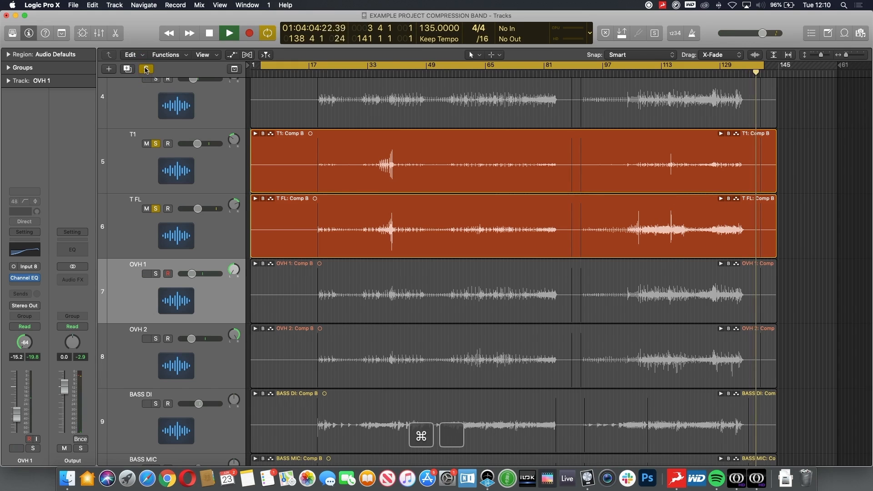
click(317, 73)
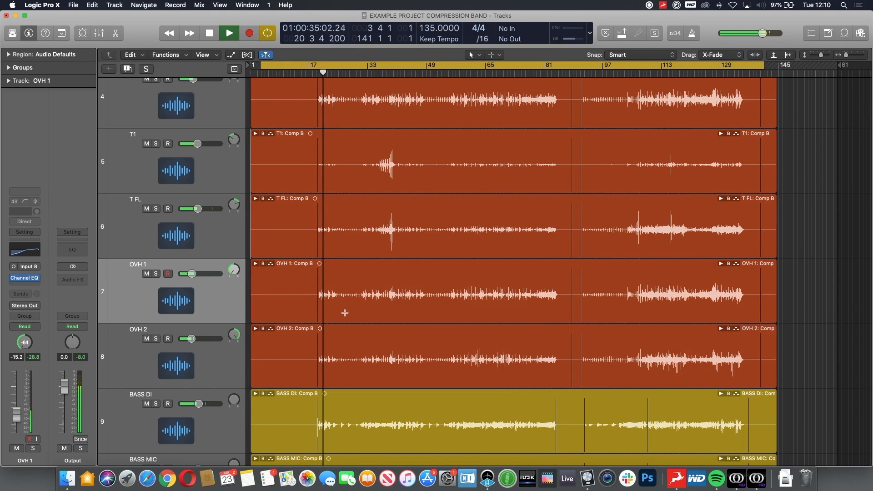
- Set the T FL track volume to -9.8 dB and select the BASS DI track
drag(198, 208, 196, 208)
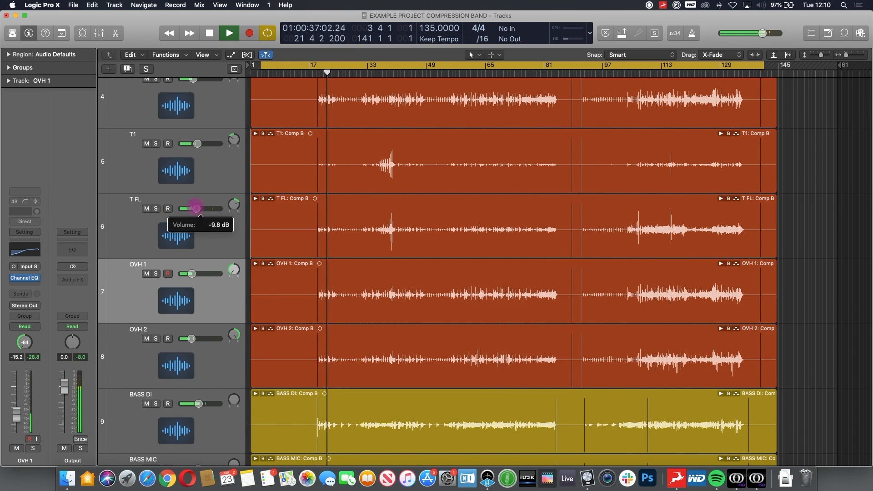
scroll(202, 246, down, 5)
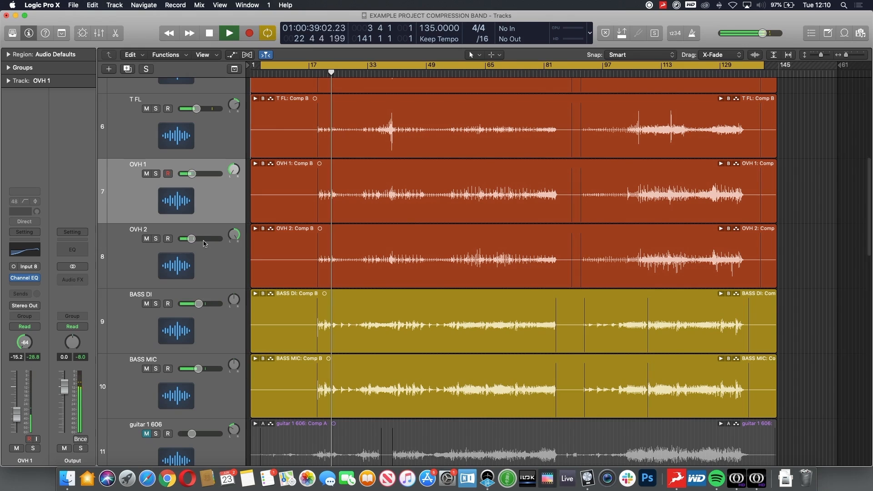
click(218, 331)
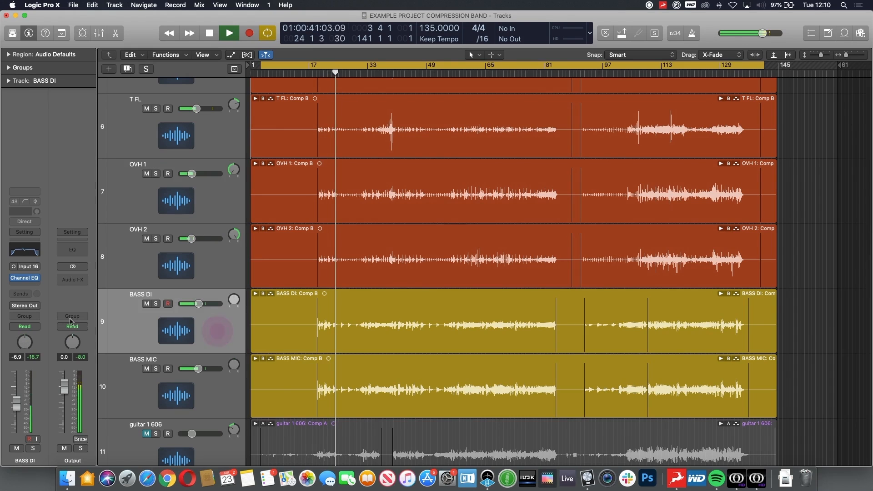
- Insert a mono Compressor plugin on the BASS DI channel
click(27, 285)
mouse_move(53, 305)
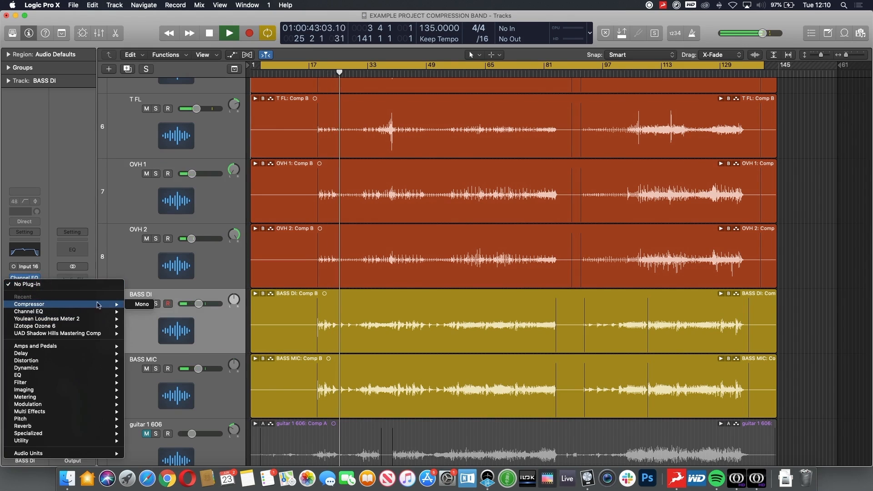
click(141, 303)
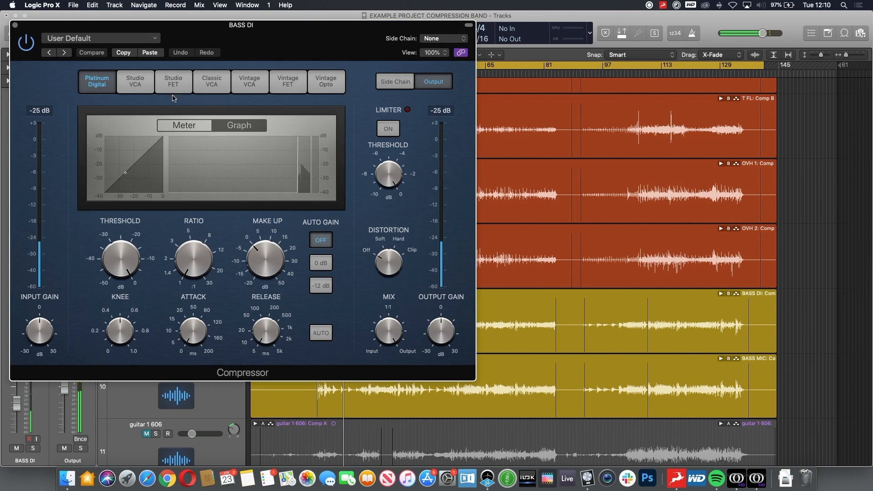
- Tune the BASS DI compressor's threshold, ratio, knee, attack to 4.0 ms and release, then close the plugin window
drag(118, 253, 118, 255)
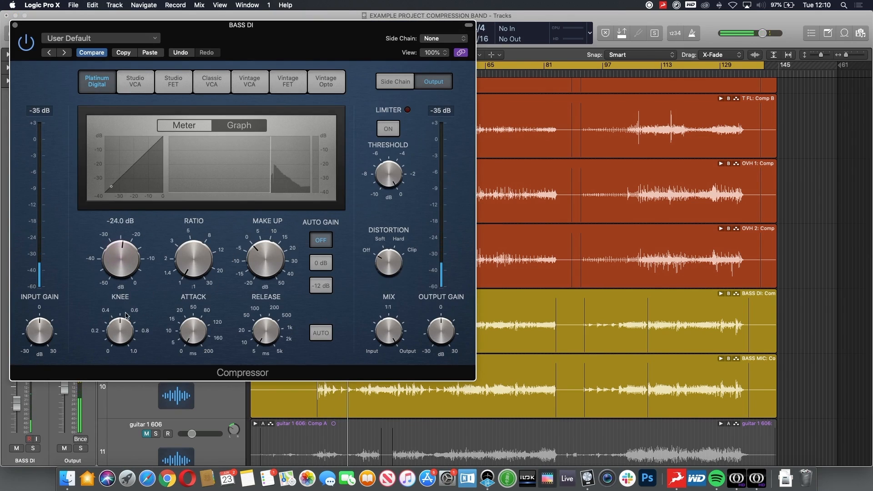
drag(187, 249, 186, 234)
drag(191, 336, 189, 318)
mouse_move(119, 324)
mouse_down()
mouse_move(120, 338)
mouse_move(119, 328)
mouse_up()
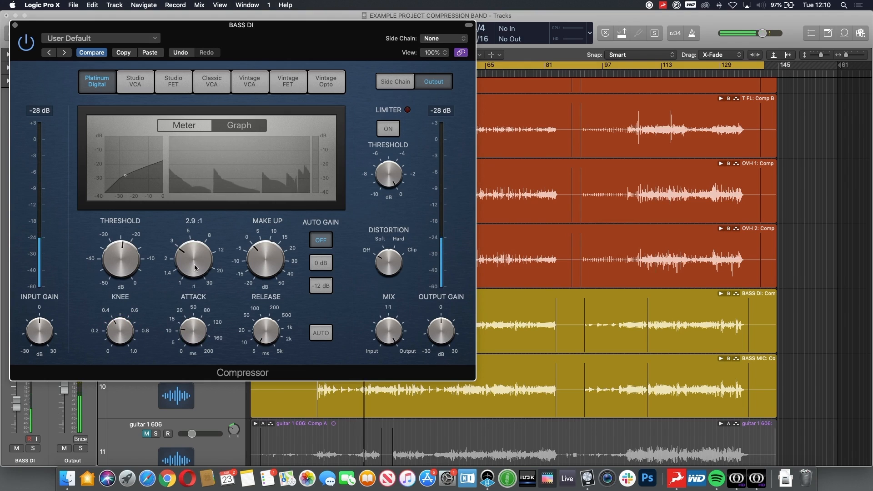
drag(195, 259, 195, 254)
drag(129, 249, 127, 278)
drag(187, 333, 188, 342)
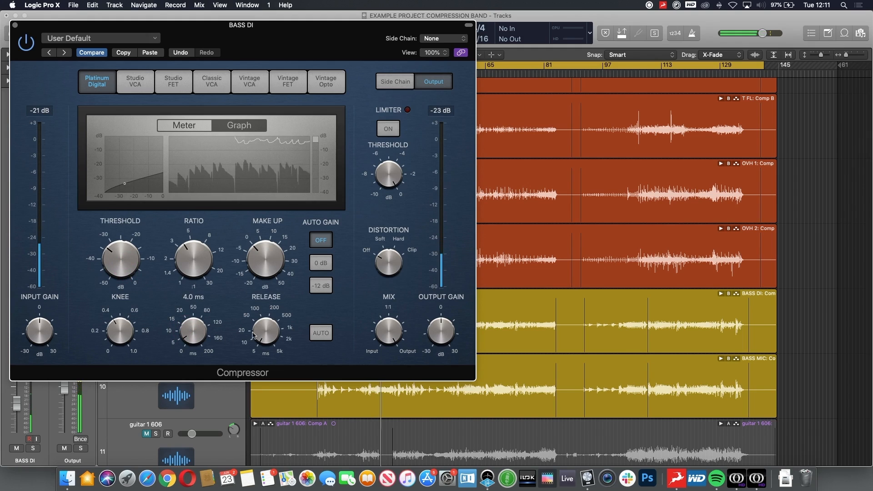
drag(267, 327, 268, 320)
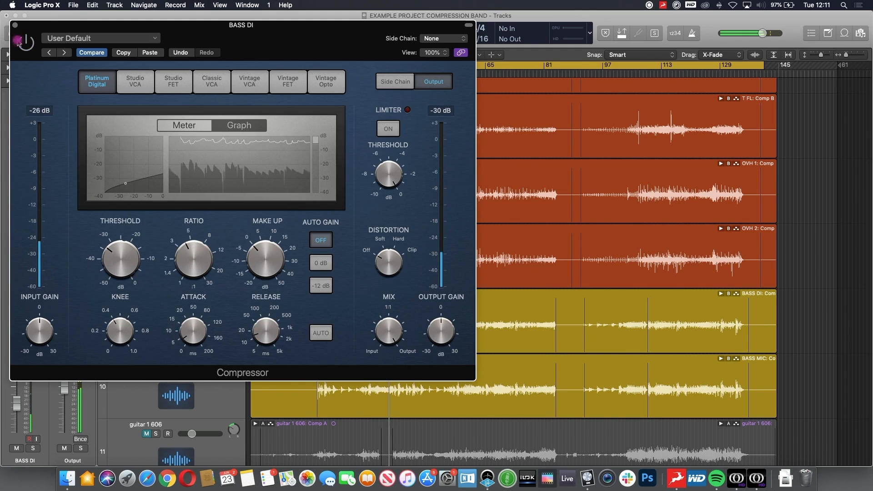
mouse_move(190, 259)
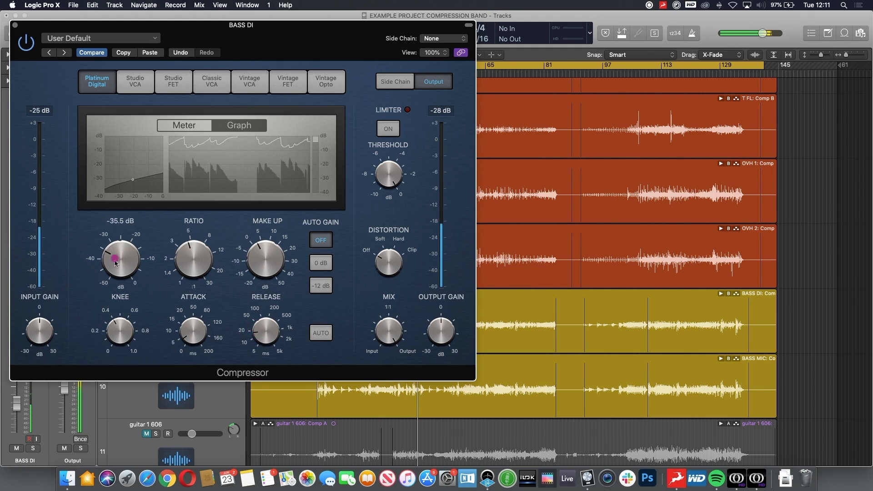
click(15, 26)
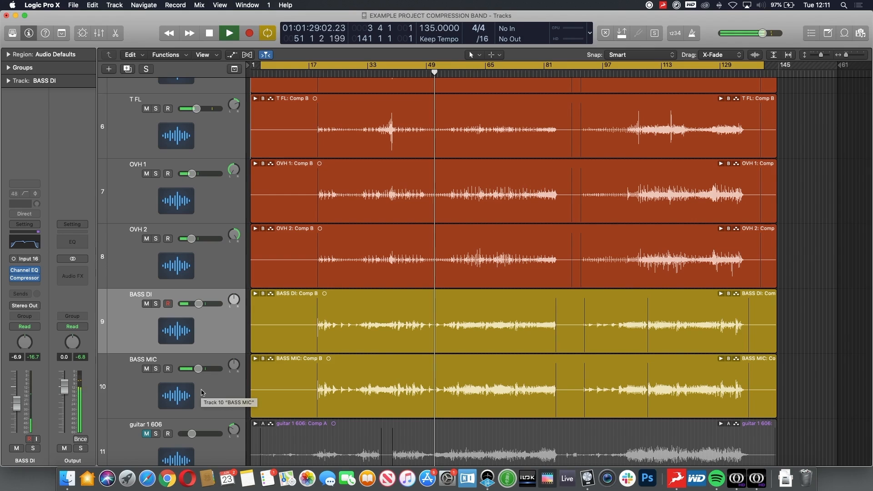
- Select the BASS MIC track and insert a mono Compressor plugin on its channel
key(comma)
key(comma)
click(202, 392)
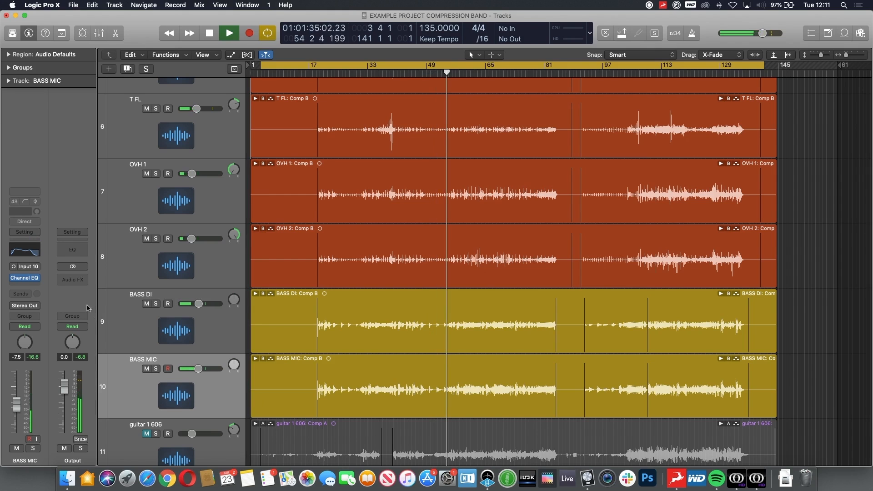
click(35, 278)
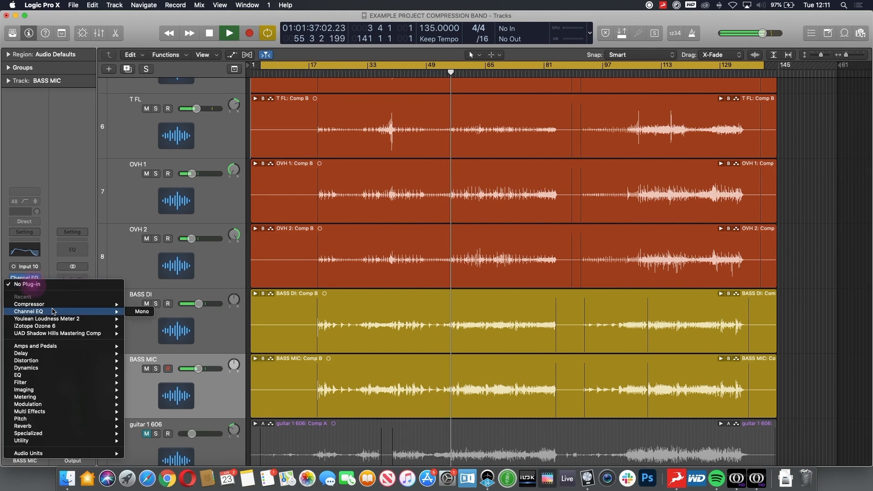
click(139, 304)
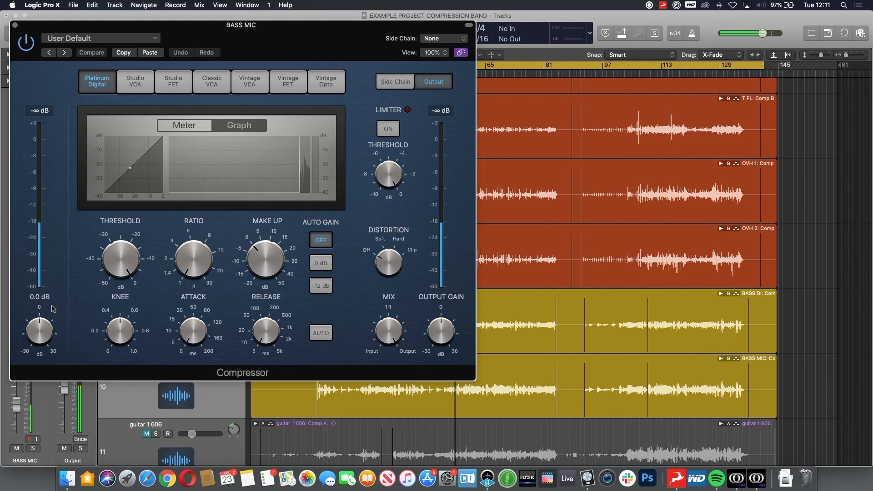
- Adjust the BASS MIC compressor's release and knee, setting threshold to -25.0 dB and ratio to 6.1:1
drag(100, 260, 129, 310)
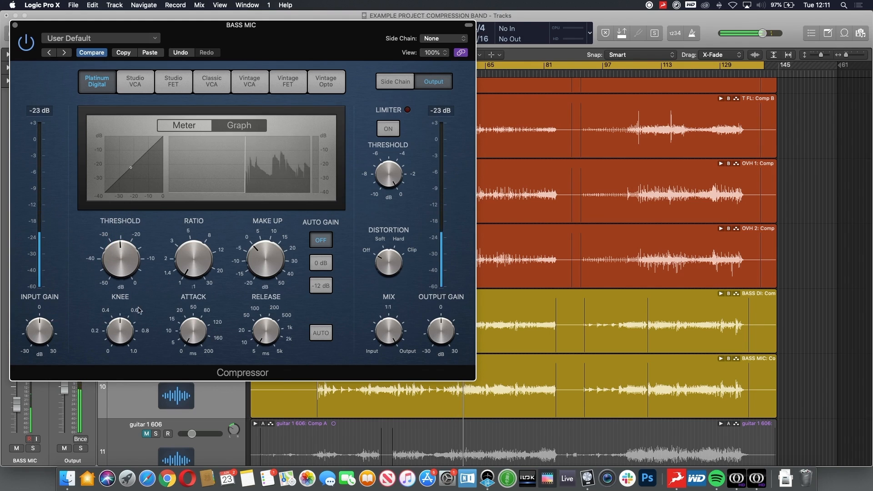
drag(191, 273, 191, 226)
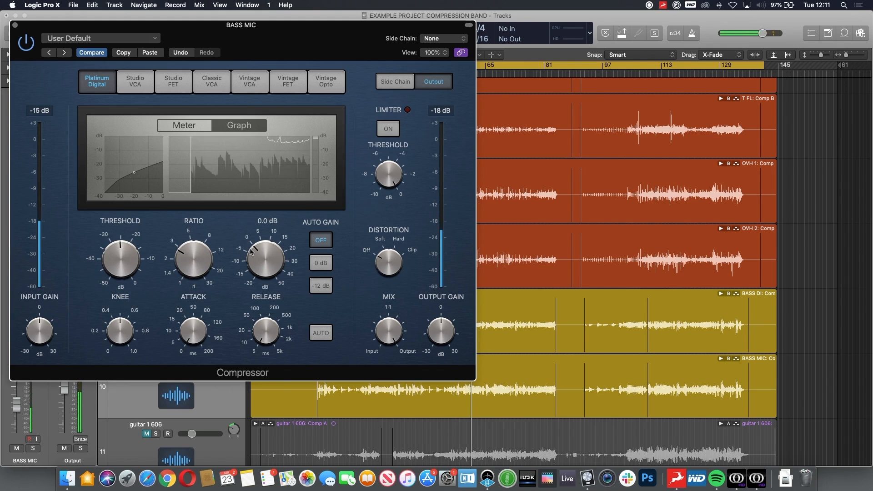
drag(268, 330, 268, 298)
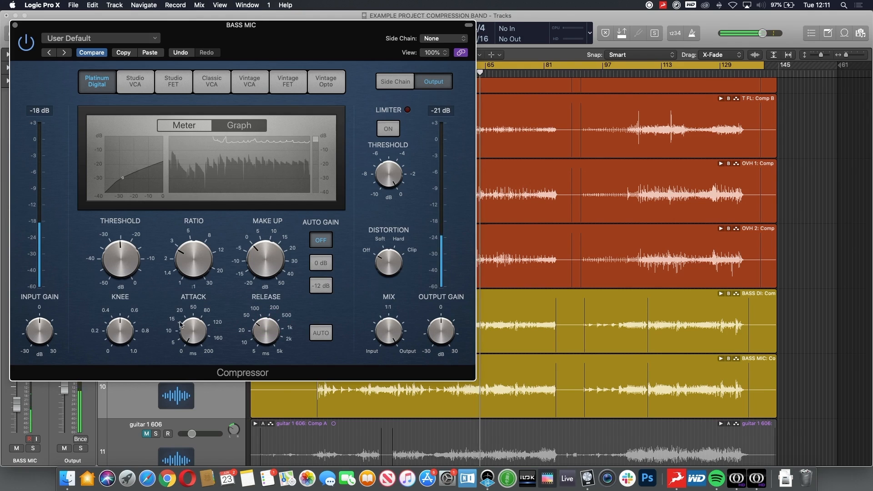
drag(121, 330, 122, 329)
drag(124, 265, 124, 264)
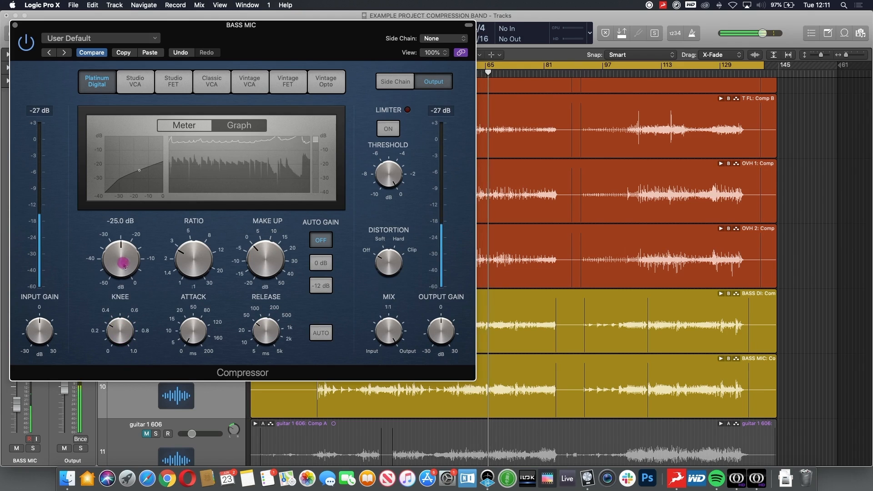
drag(188, 260, 190, 249)
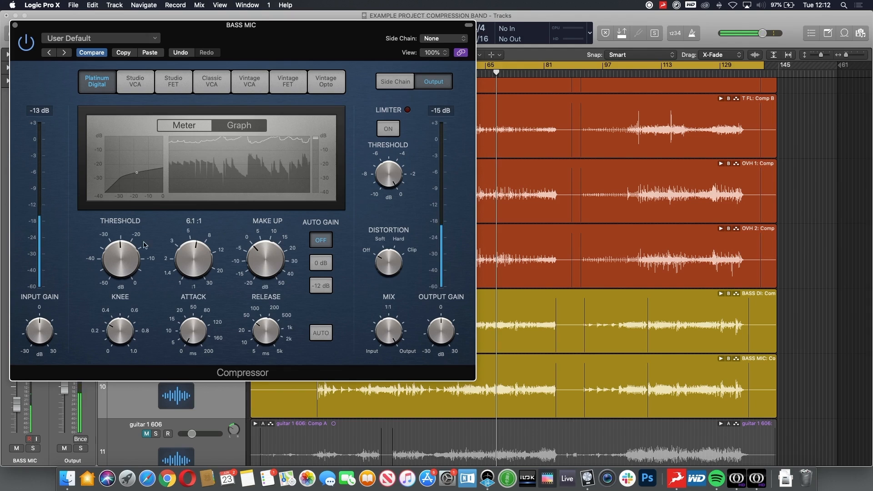
- Lower the BASS MIC compressor threshold to -31.0 dB, raise the make-up gain, and close the plugin
drag(121, 263, 120, 267)
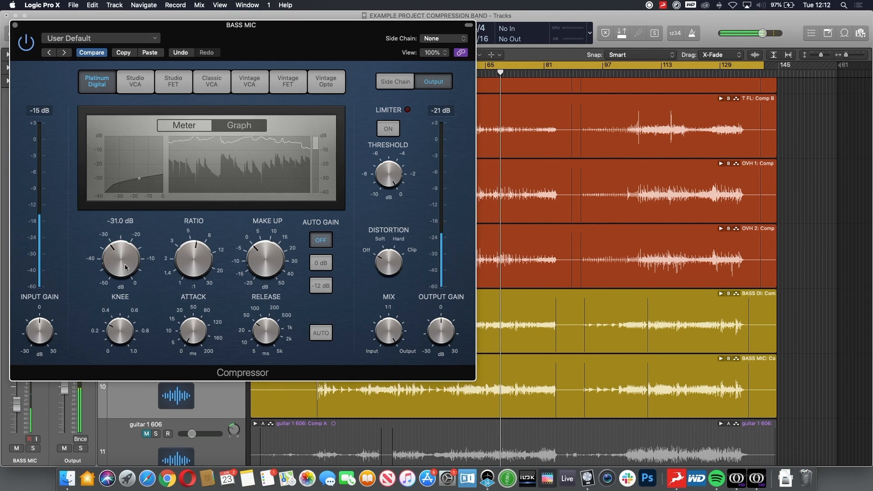
drag(267, 261, 267, 260)
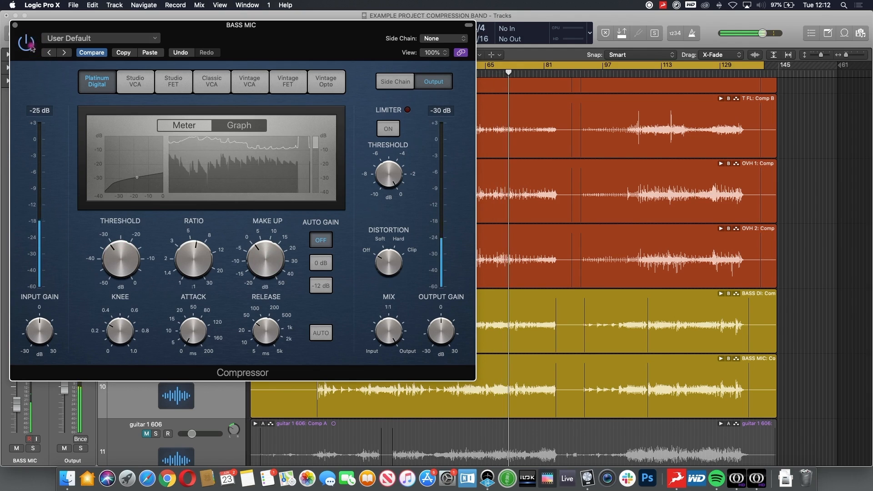
click(263, 246)
drag(262, 246, 263, 245)
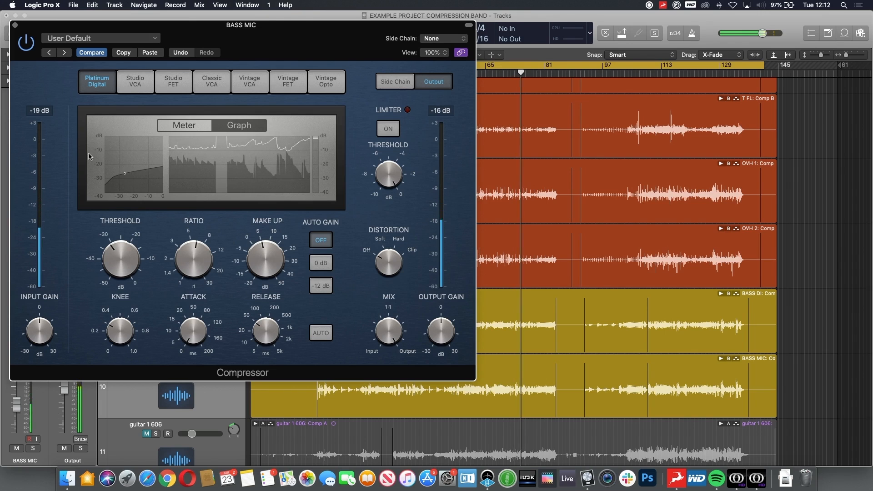
click(15, 25)
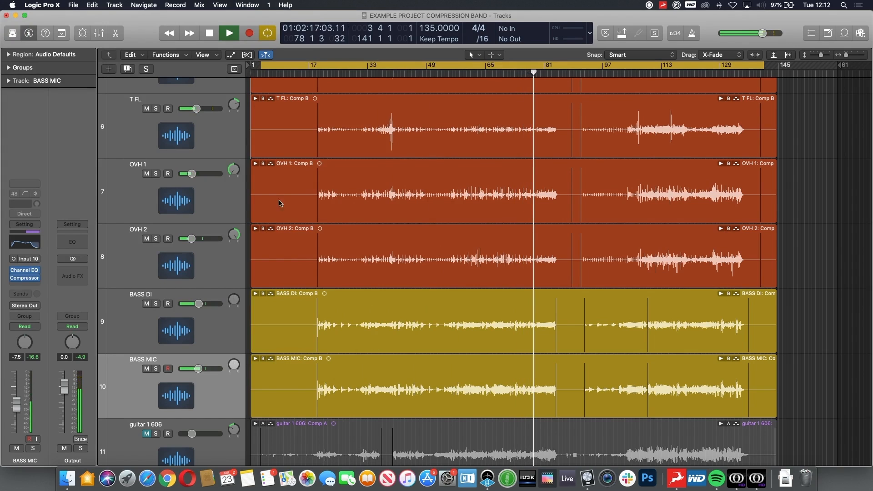
- Open the mixer, select the guitar channels and unmute them
key(x)
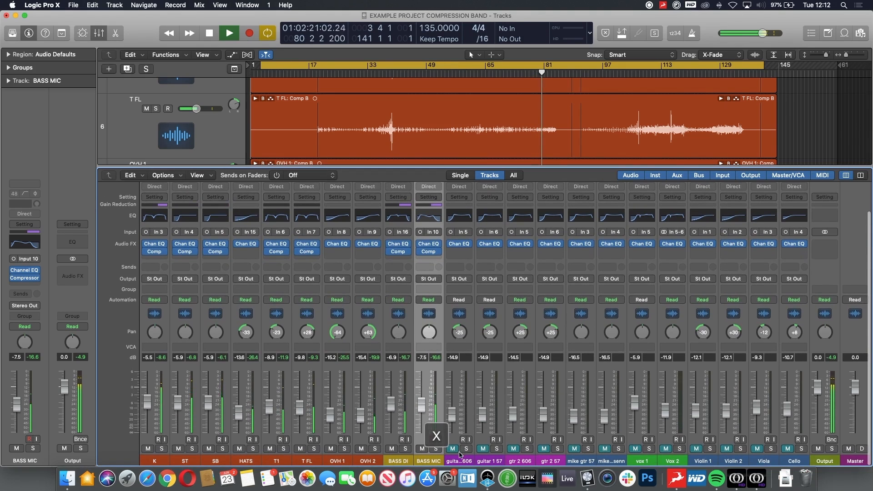
drag(457, 460, 617, 474)
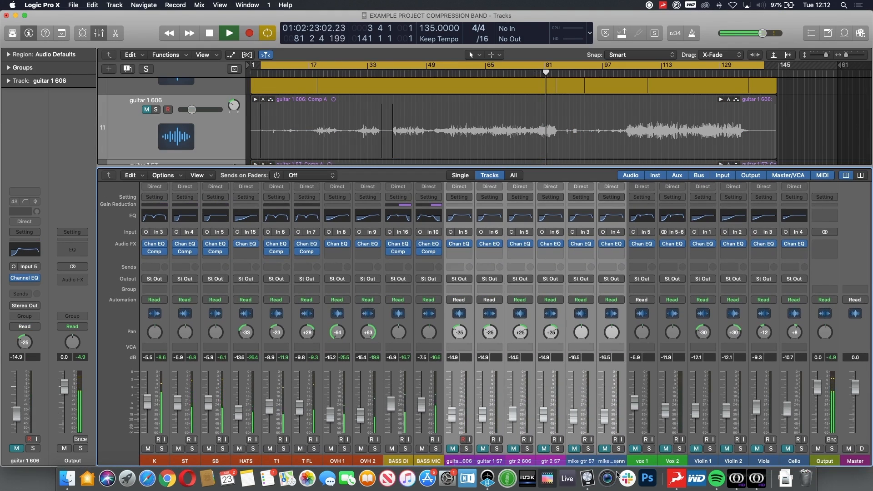
click(605, 449)
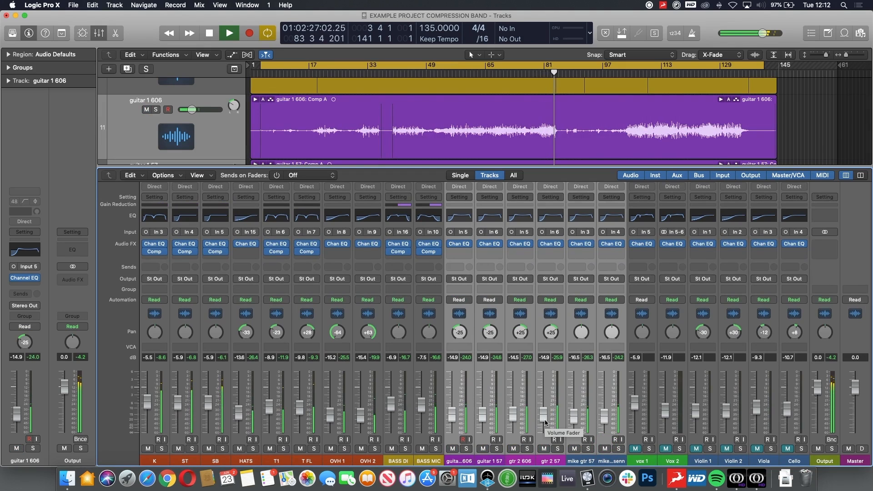
- Select the vocal and string channels (vox 1 through Cello) and unmute them
drag(642, 461, 812, 471)
click(637, 449)
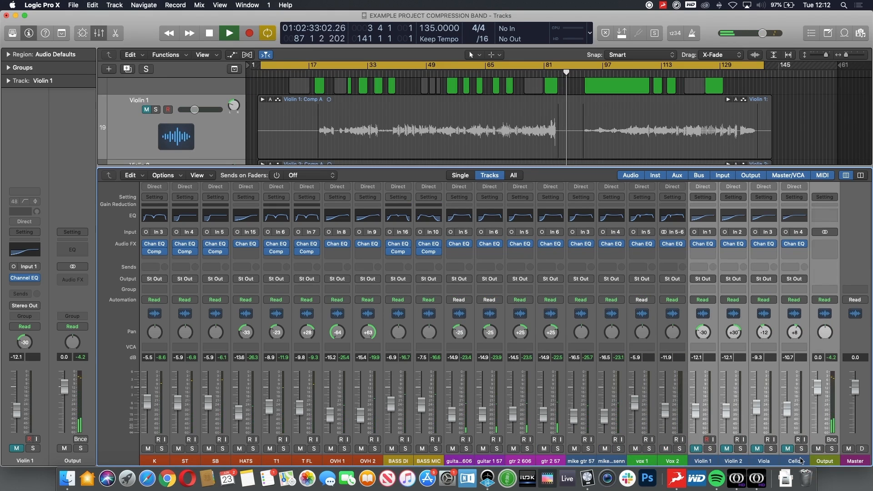
click(801, 461)
shift+click(705, 461)
click(695, 449)
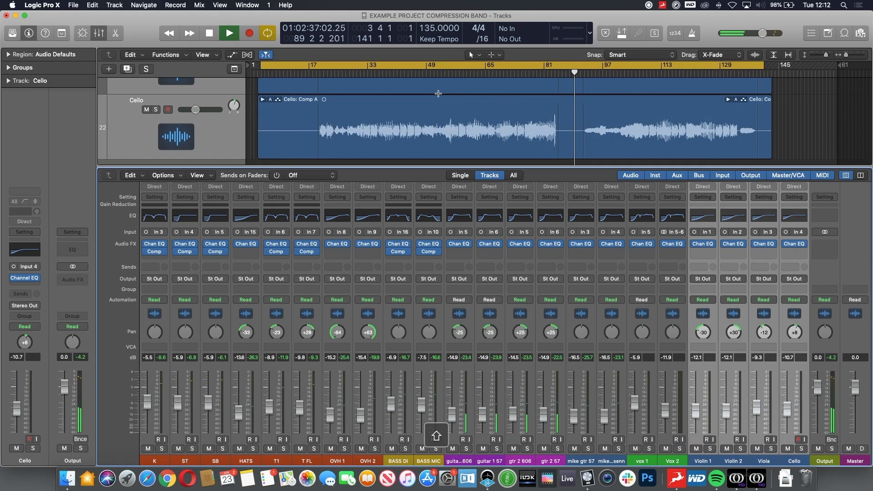
- Select the vox 1 channel, return the playhead near the start, and insert a mono Compressor on it
click(641, 461)
key(Return)
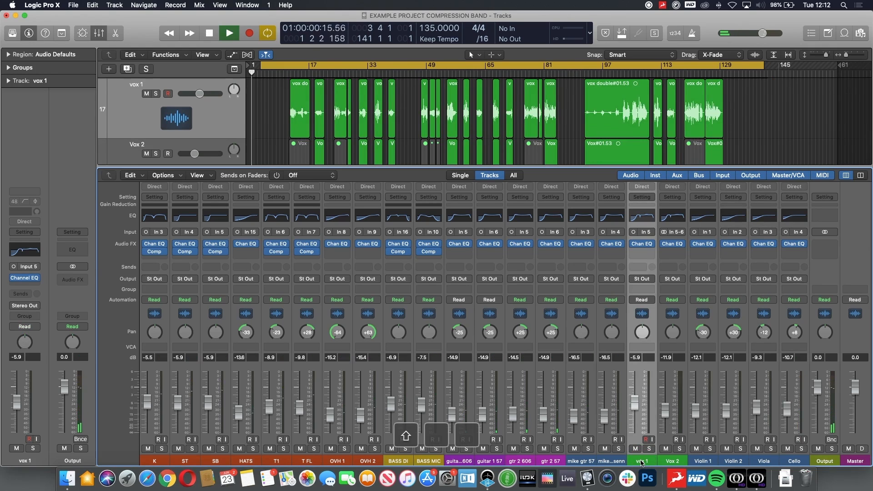
click(289, 73)
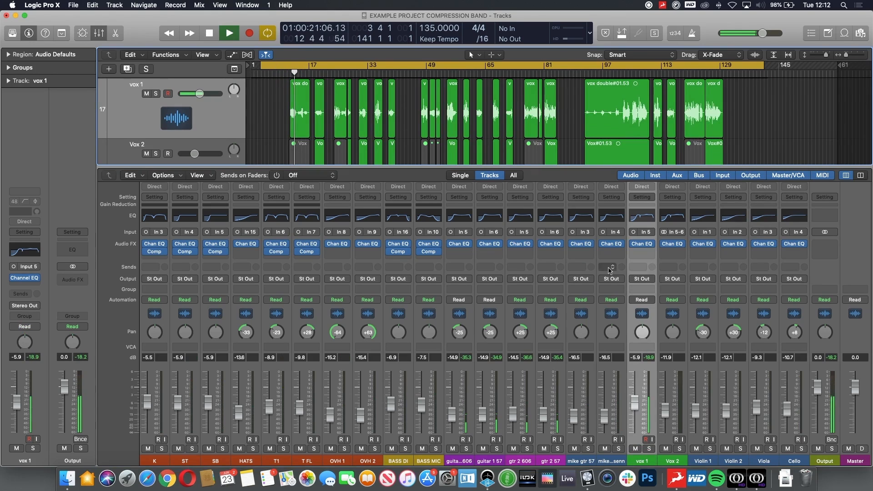
click(640, 256)
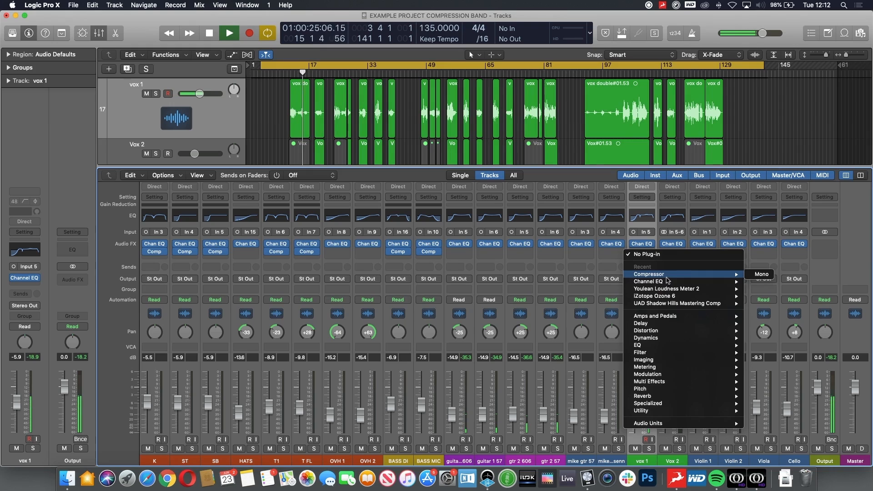
click(666, 276)
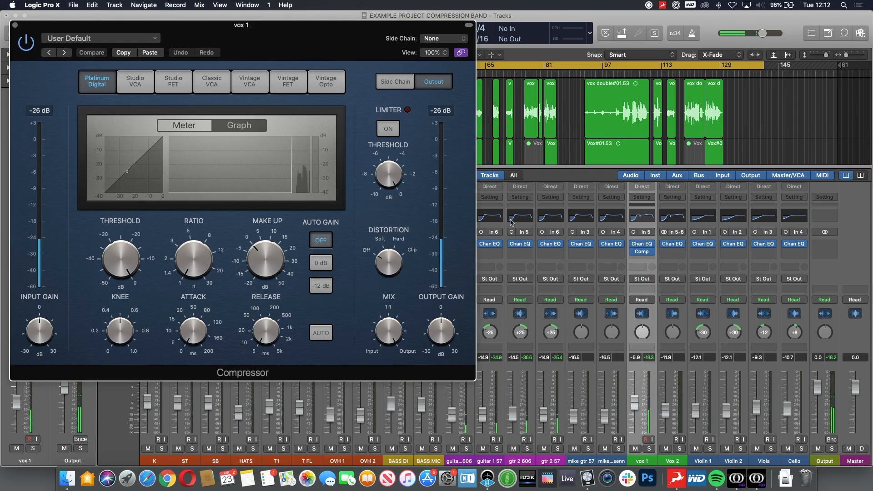
- Set the vox 1 compressor's threshold to -27.5 dB and raise its ratio
drag(121, 259, 126, 337)
drag(190, 251, 186, 188)
drag(126, 254, 128, 271)
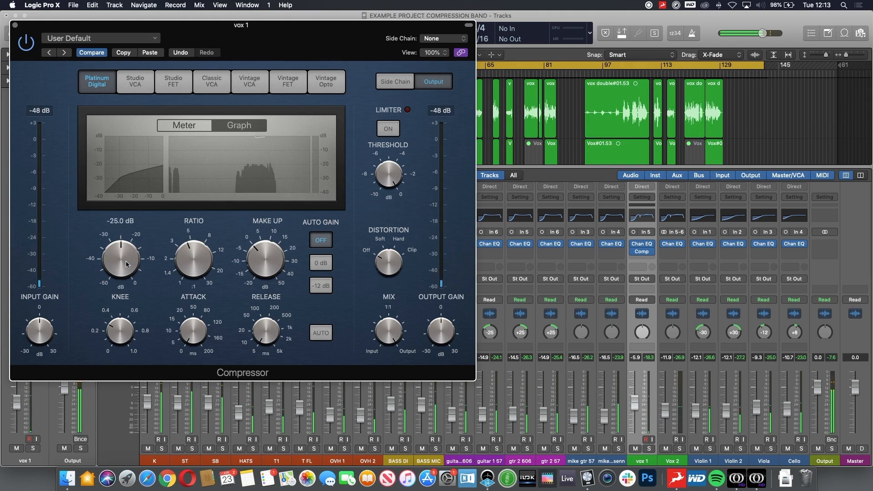
key(shift+period)
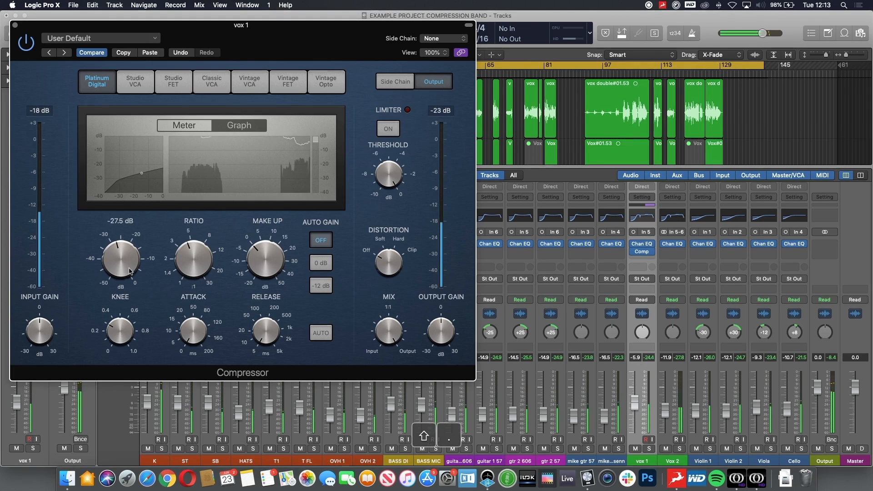
- Set the vox 1 compressor's ratio to 4.8:1 and adjust its knee and attack
drag(275, 255, 275, 248)
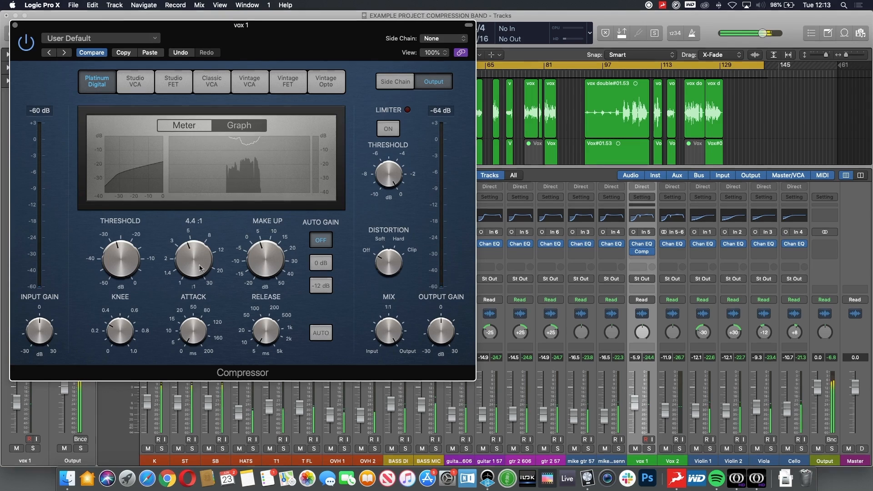
drag(195, 265, 195, 264)
drag(121, 268, 121, 266)
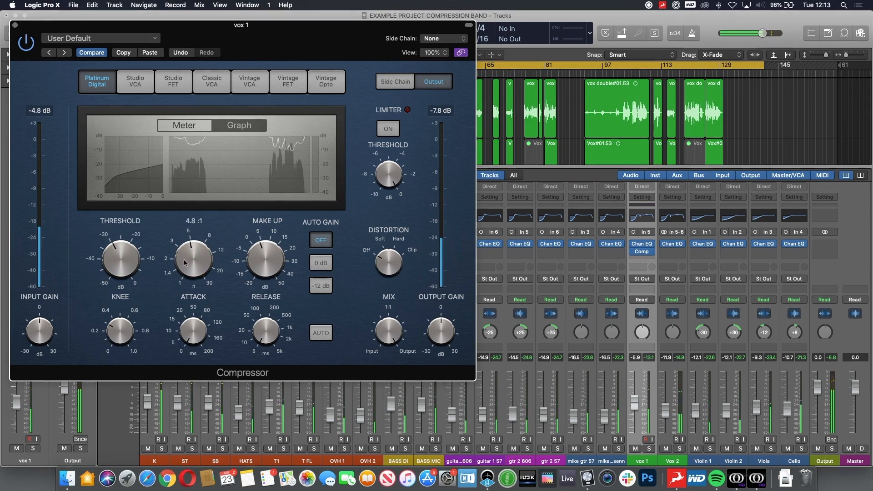
drag(188, 260, 189, 258)
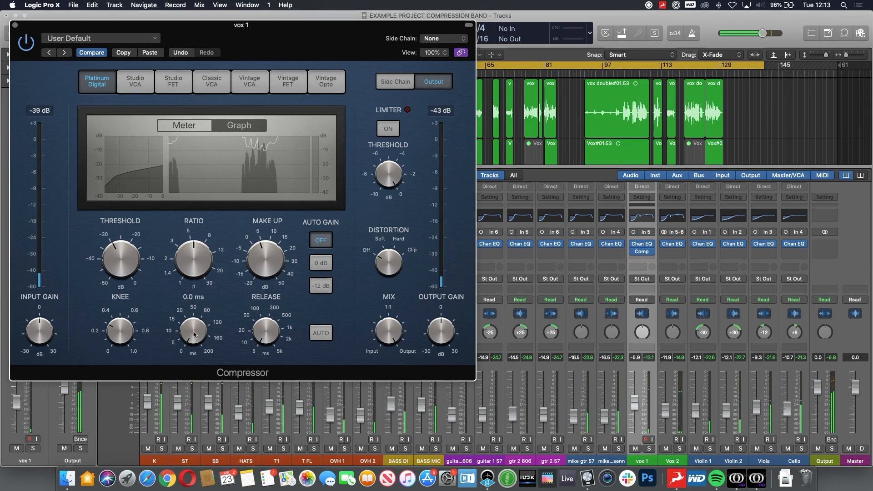
drag(193, 329, 205, 325)
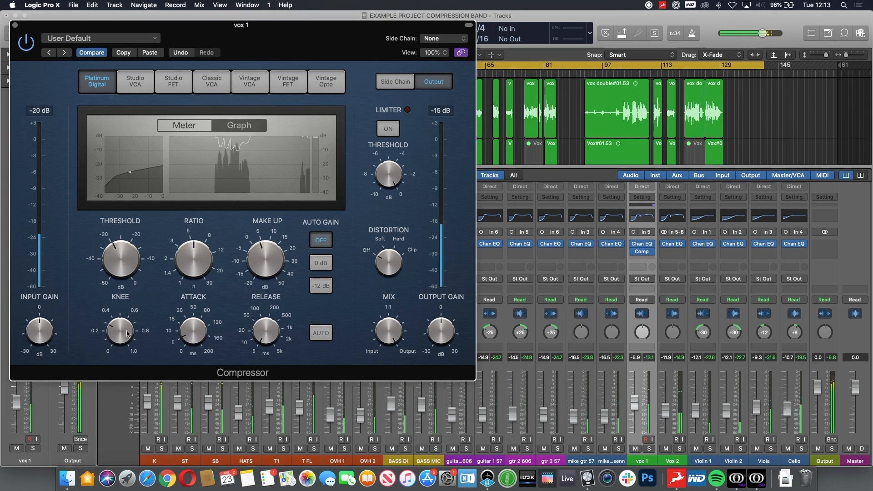
- Set the vox 1 compressor's knee to 0.6
drag(117, 334, 118, 314)
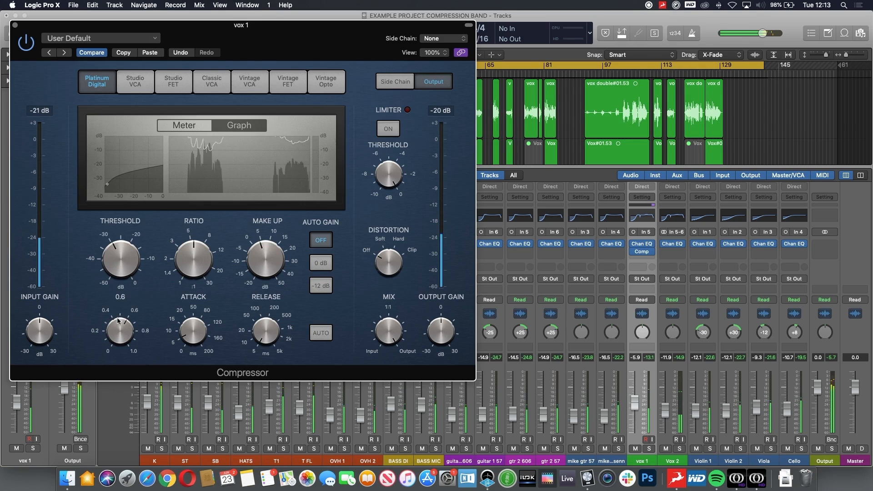
click(260, 251)
- Raise the vox 1 fader to about -3 dB and set its compressor's ratio to 5.6:1
drag(636, 404, 635, 395)
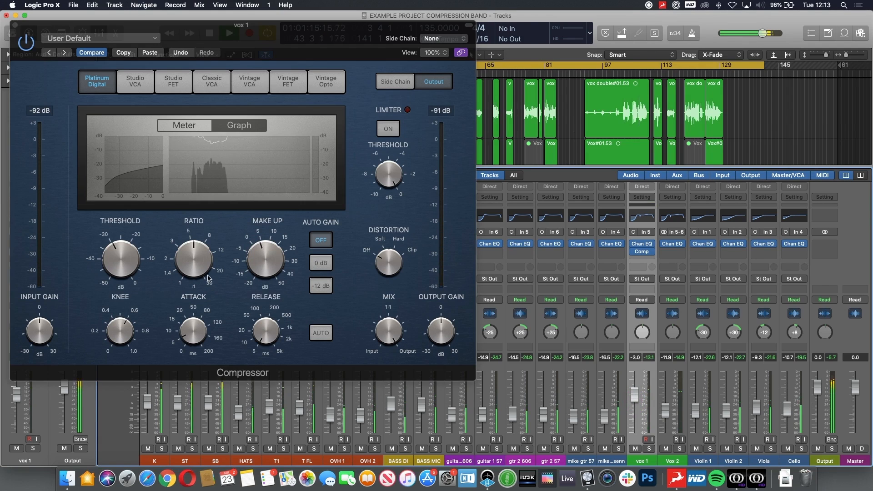
click(189, 256)
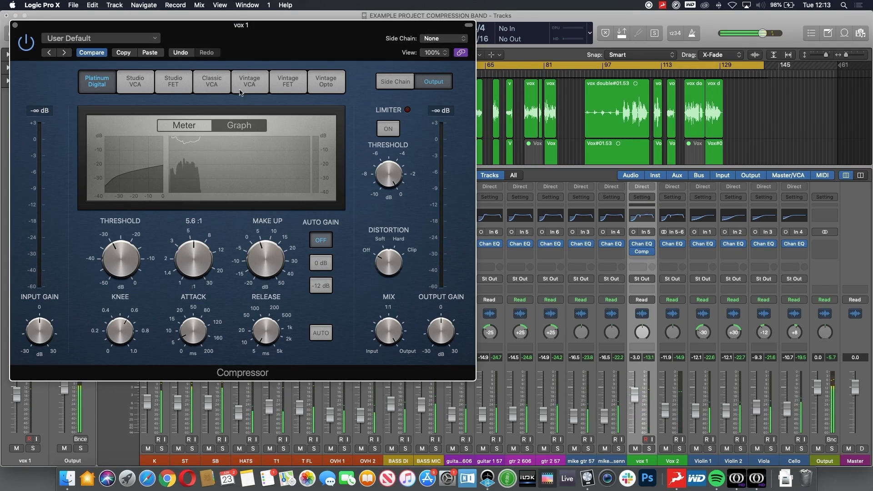
- Compare the vox 1 vocal with its compressor bypassed and active, then close the plugin window and stop playback
drag(267, 33, 503, 157)
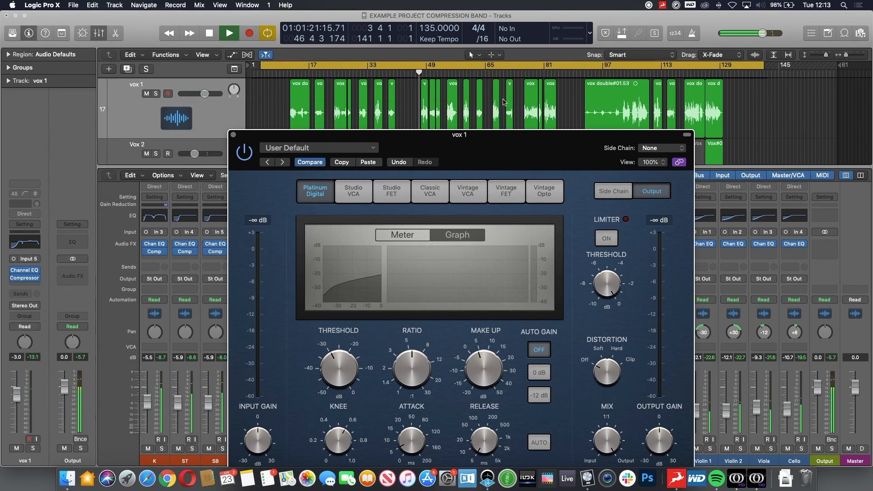
scroll(504, 102, down, 2)
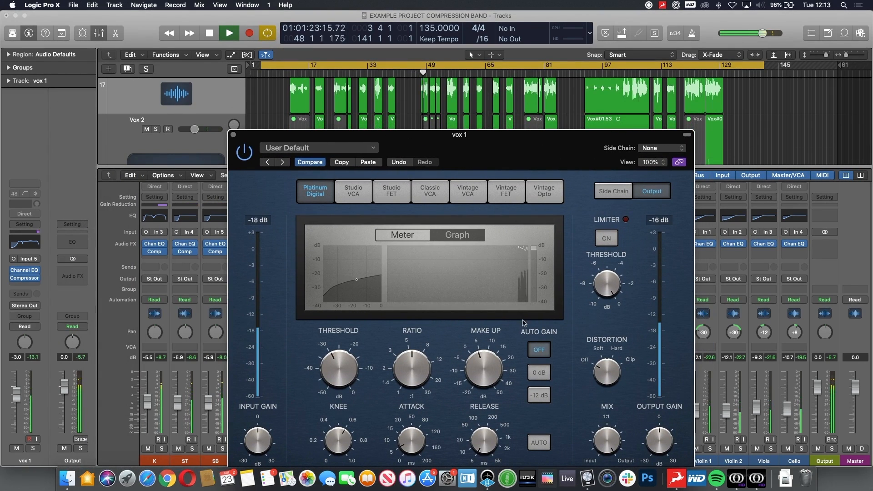
click(245, 153)
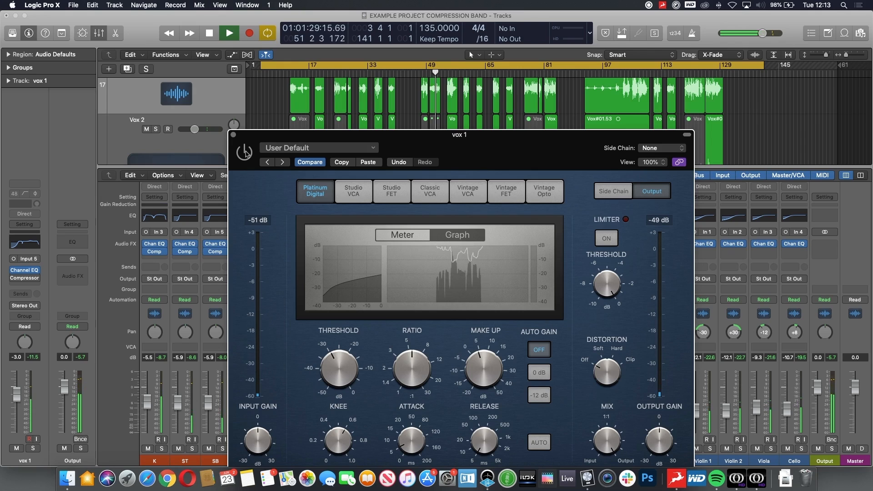
click(246, 153)
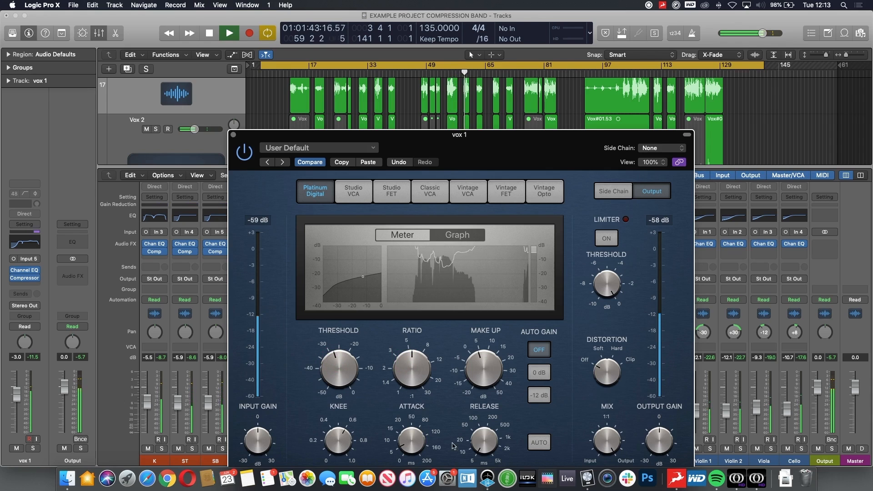
click(246, 157)
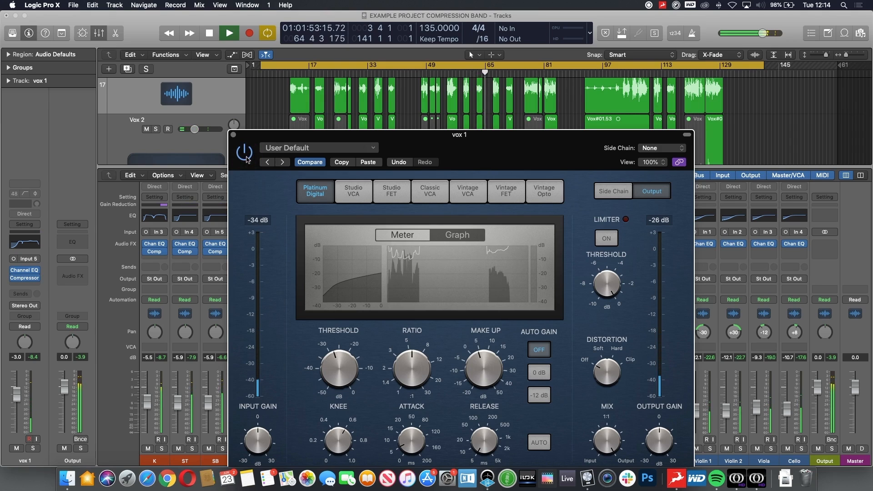
click(233, 135)
key(space)
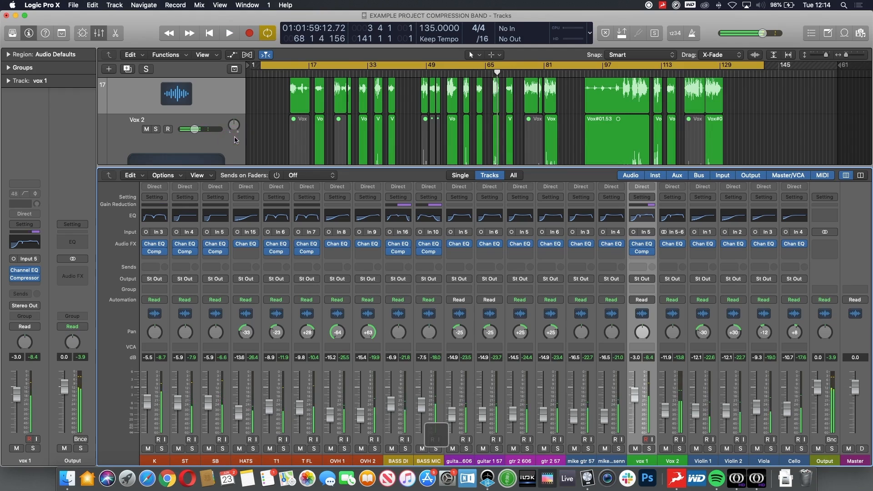